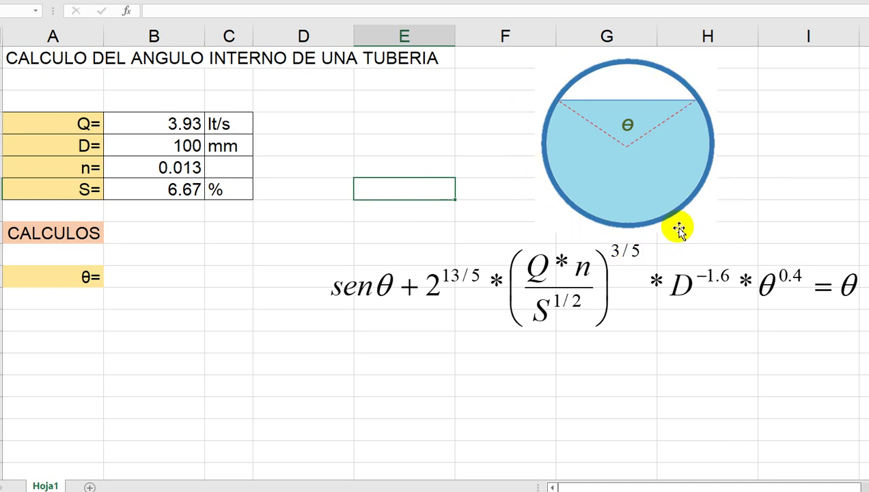
Review the input data for Q, D, n and S with their units, alongside the pipe diagram and the θ equation
left_click(168, 321)
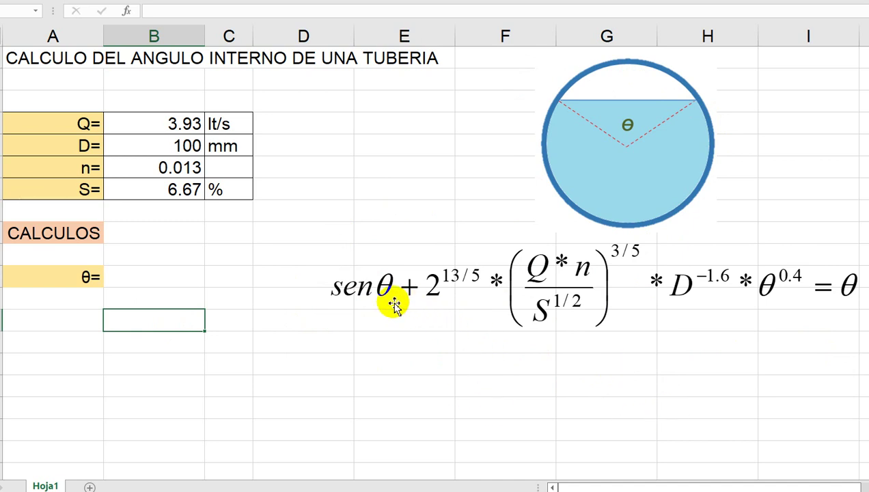
left_click(115, 300)
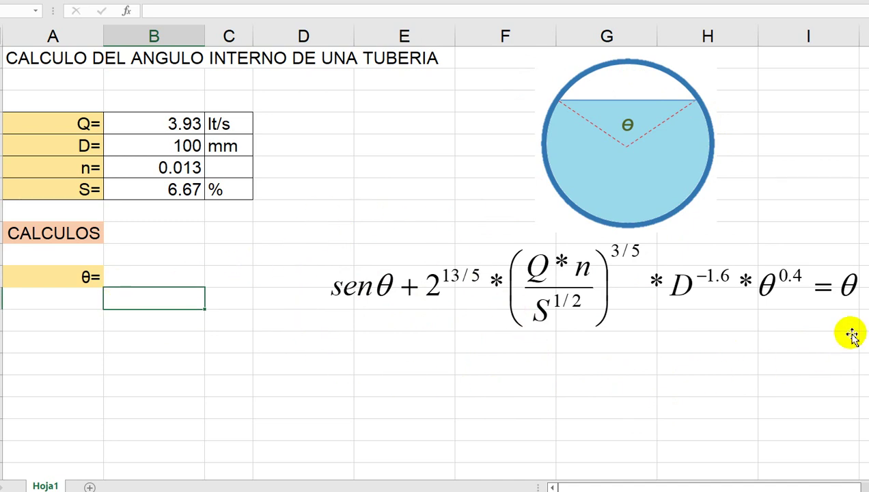
left_click(177, 422)
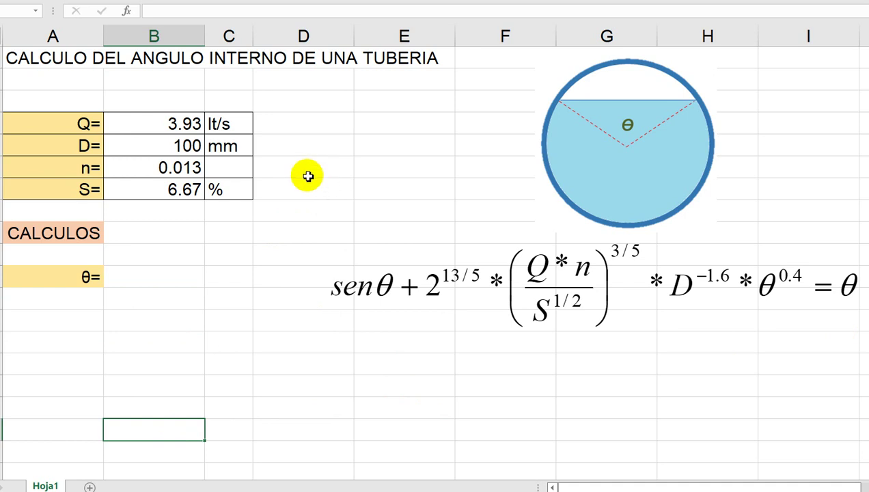
left_click(356, 151)
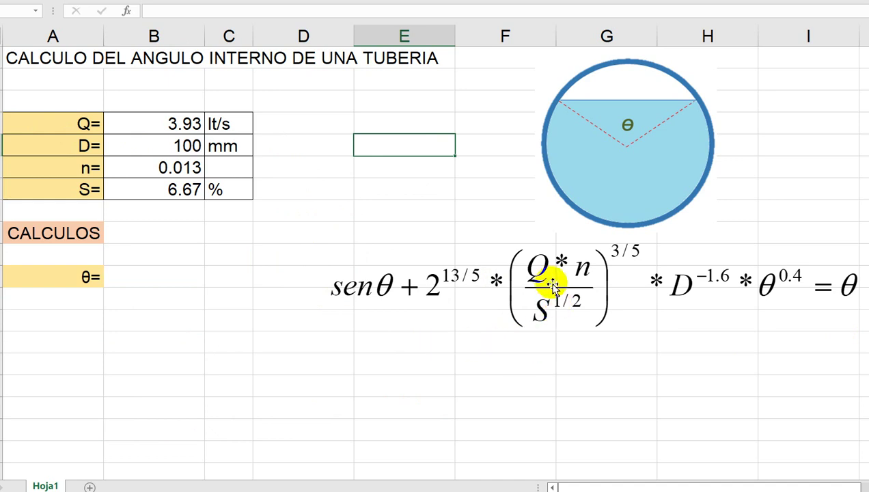
left_click_drag(550, 342, 570, 343)
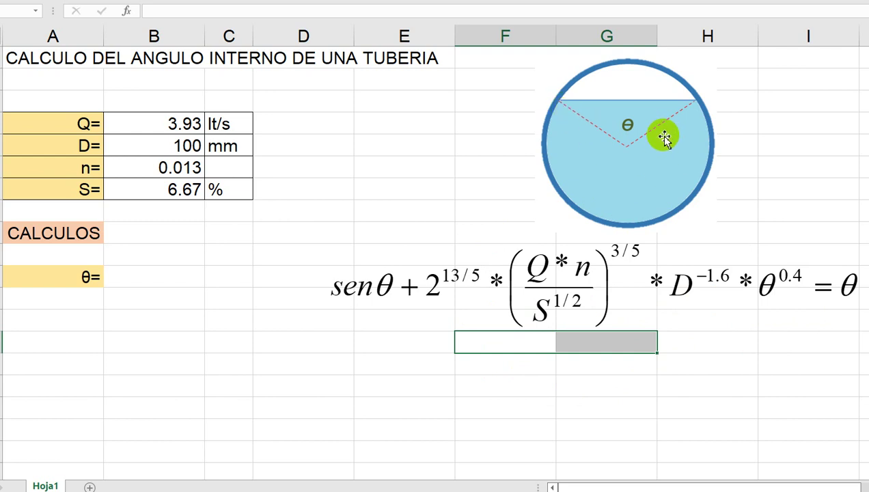
left_click(330, 185)
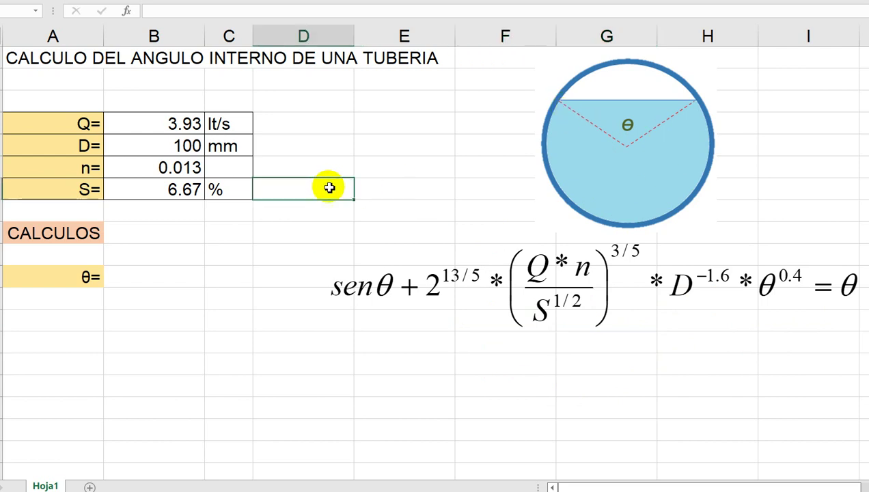
left_click(66, 125)
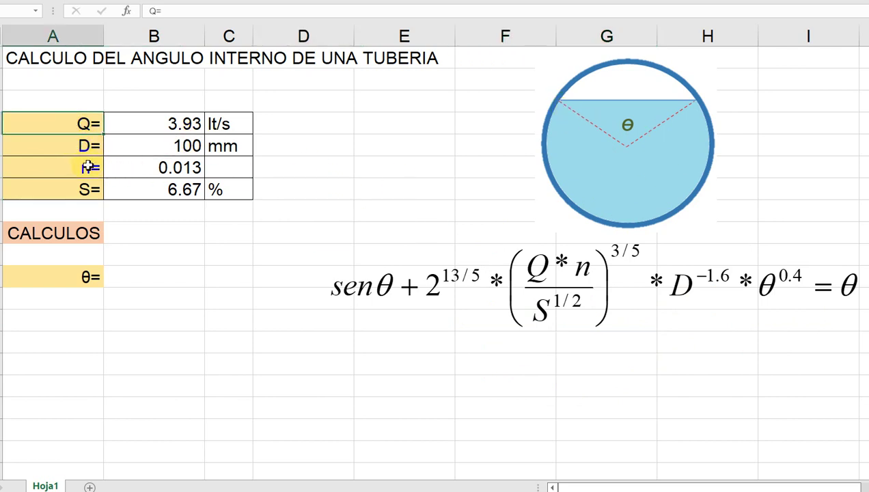
left_click(282, 128)
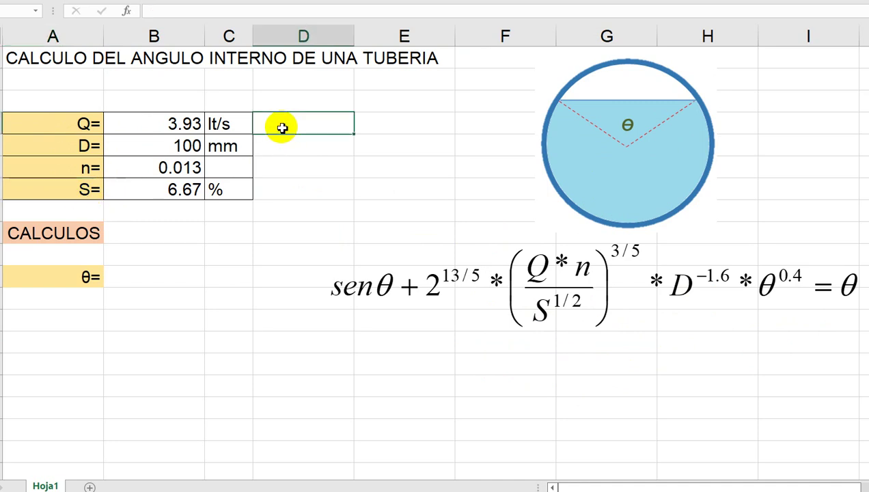
left_click_drag(229, 121, 229, 193)
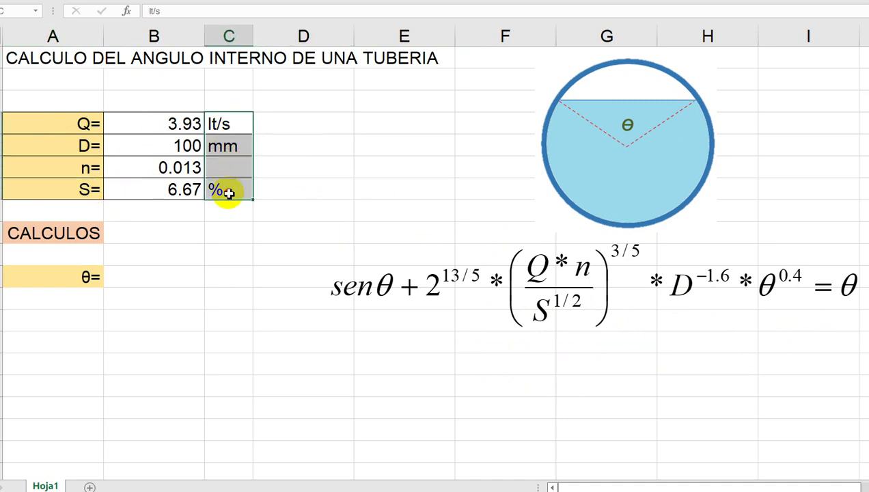
left_click_drag(175, 117, 261, 201)
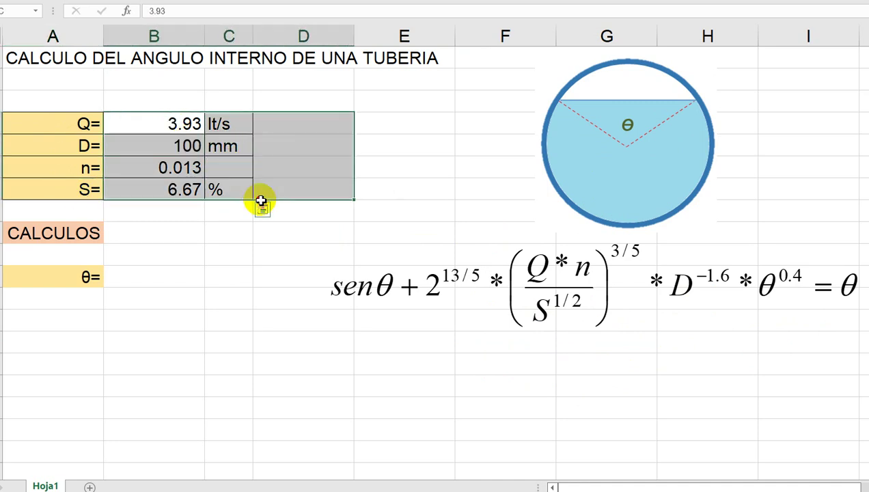
left_click(305, 132)
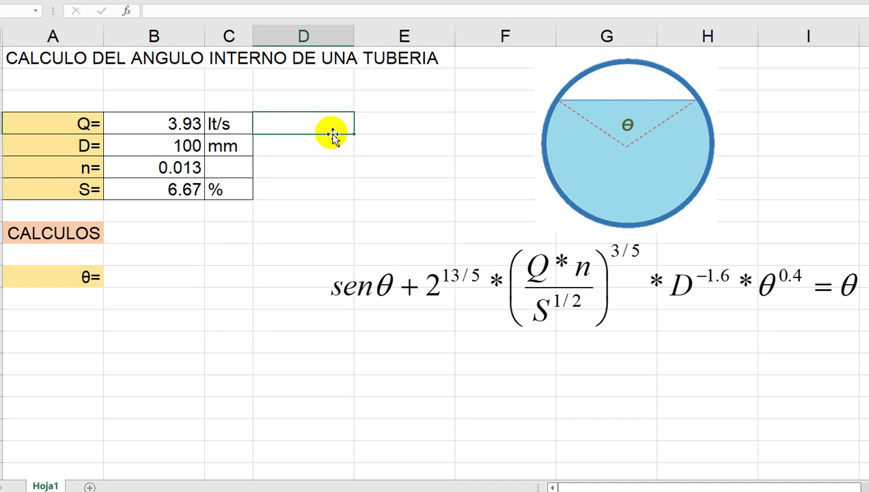
Convert the flow Q to cubic metres per second with +B4/1000 in D4, and label its unit m3/s in E4
left_click(396, 123)
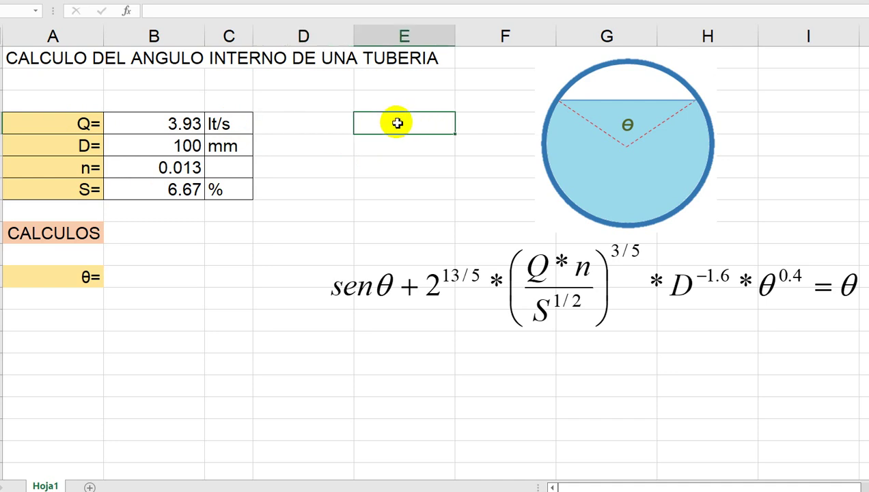
double_click(398, 123)
type("m3")
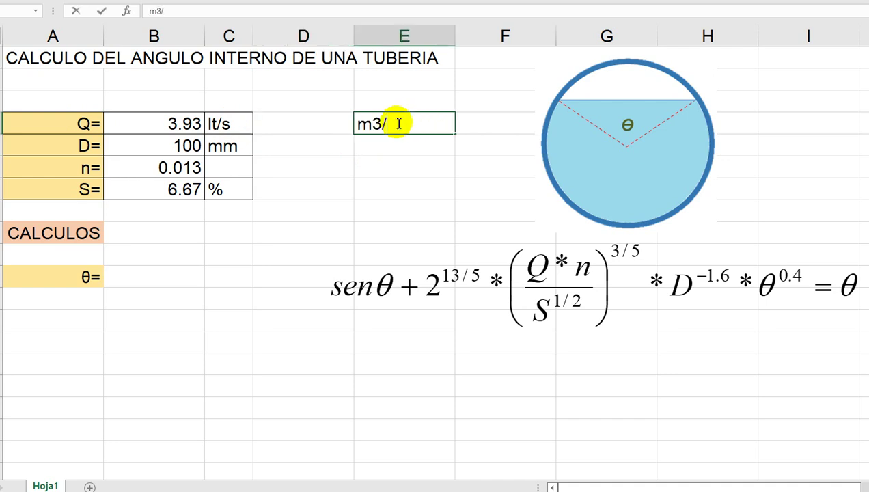
type("/s")
key("shift+Tab")
type("+")
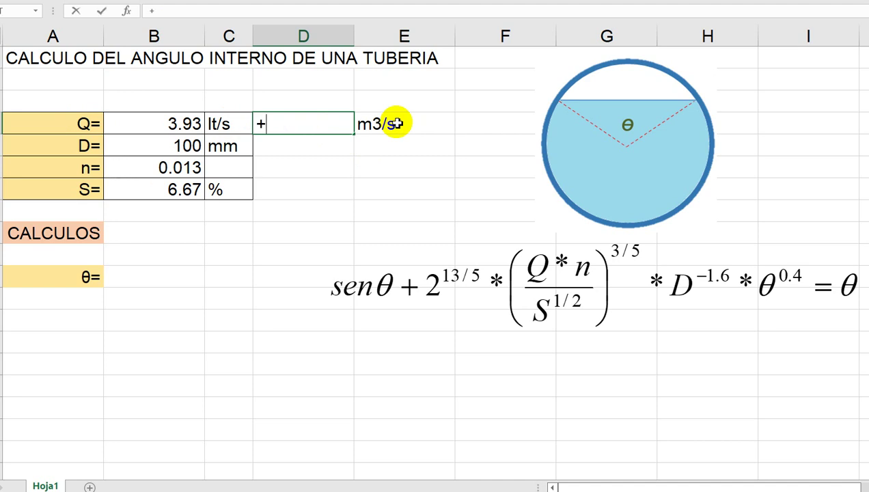
left_click(154, 123)
type("/")
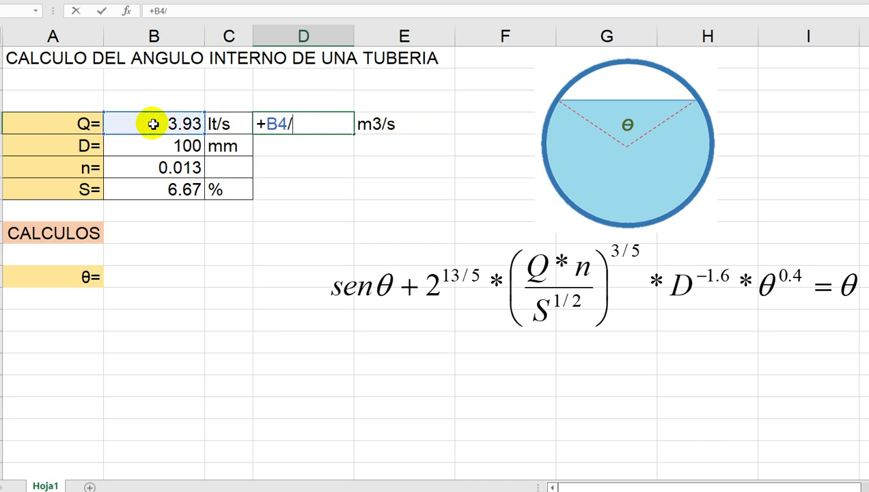
type("1000")
key("Return")
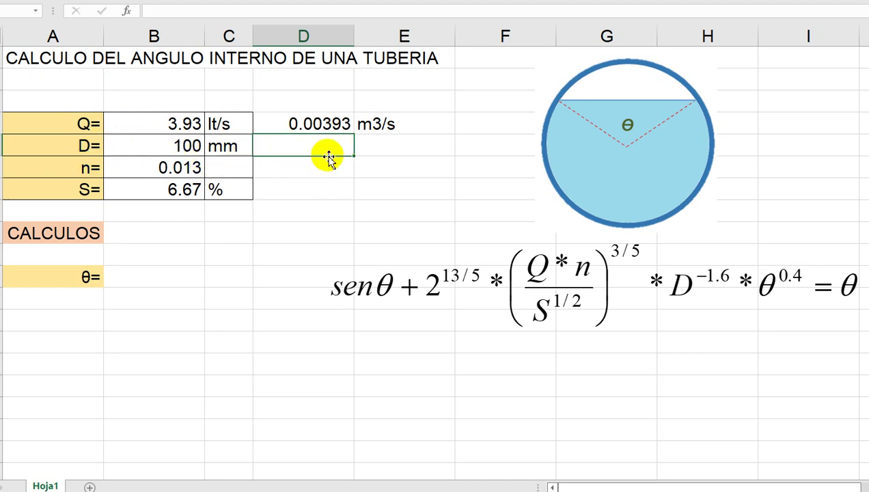
Convert the diameter D to metres in D5 with the formula +B5/1000
type("+")
key("Left")
key("Left")
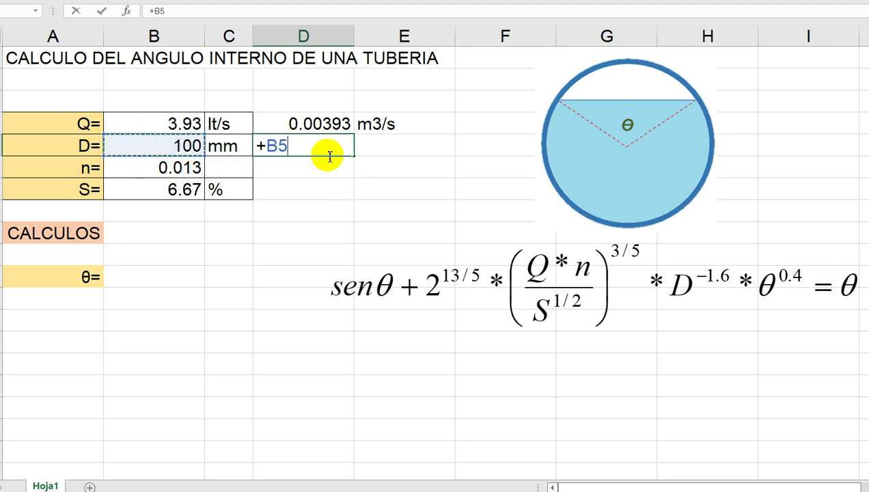
type("/")
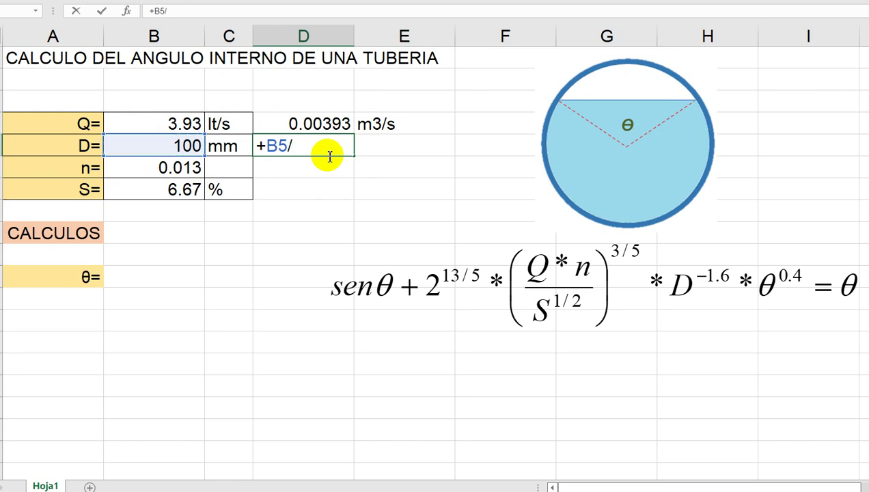
type("1000")
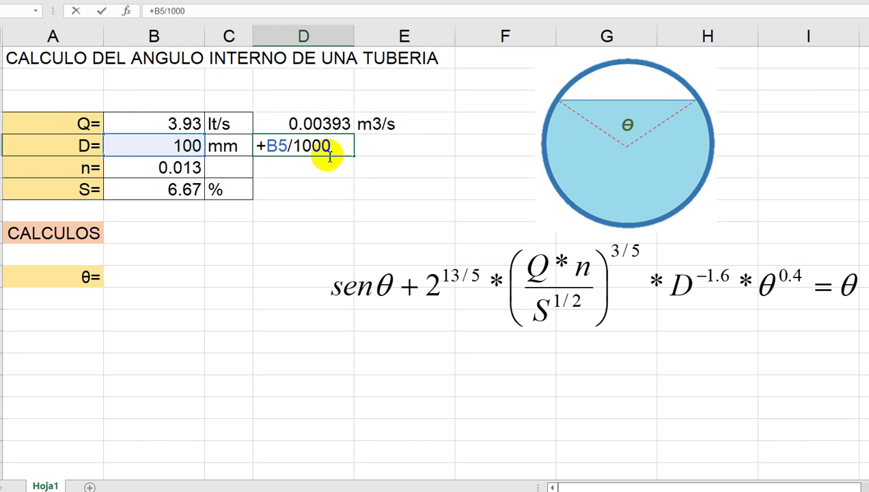
key("Return")
Enter m in E5 as the unit of the converted diameter
left_click(376, 144)
type("m3/s")
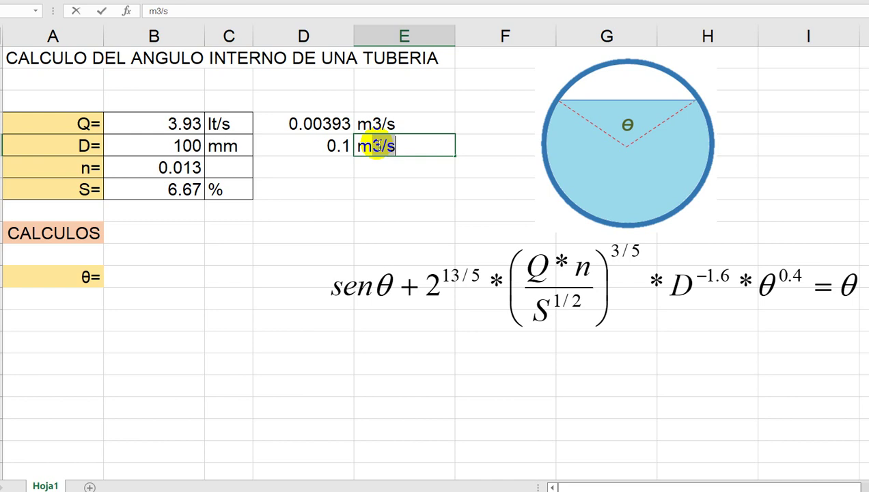
key("Return")
left_click(377, 145)
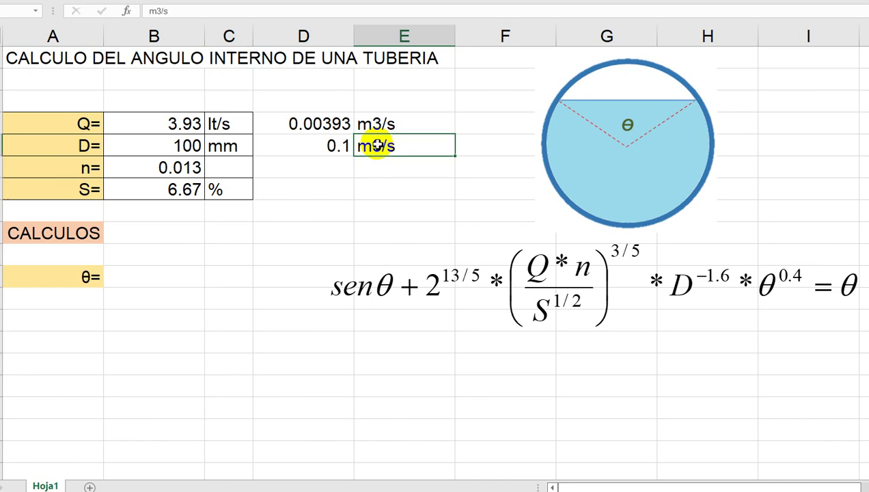
type("m")
key("Delete")
key("Return")
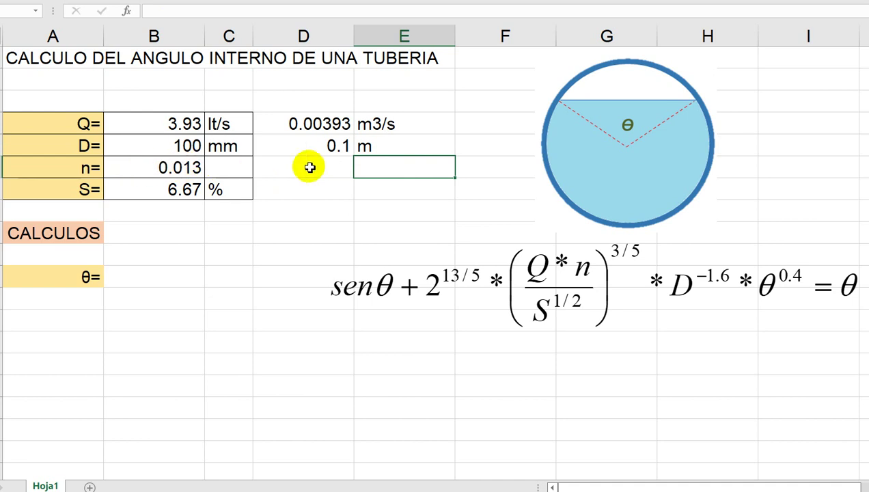
Carry the roughness coefficient n over to D6 with the formula +B6
left_click(265, 170)
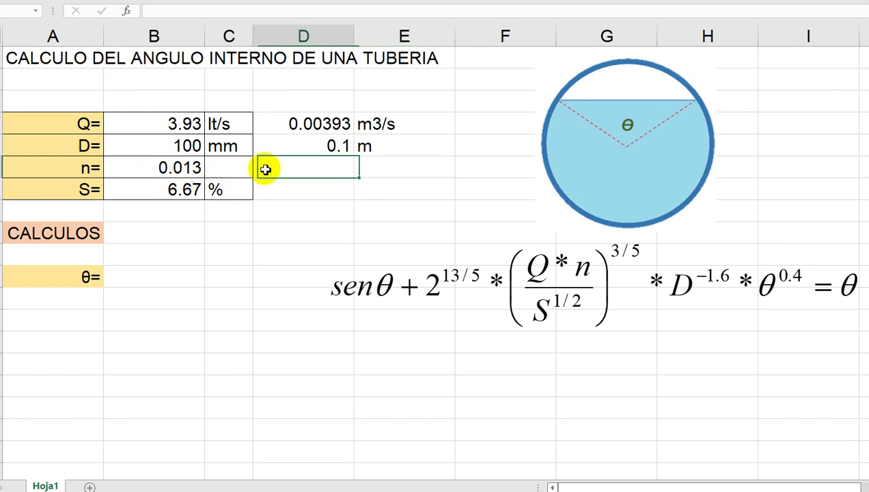
type("+")
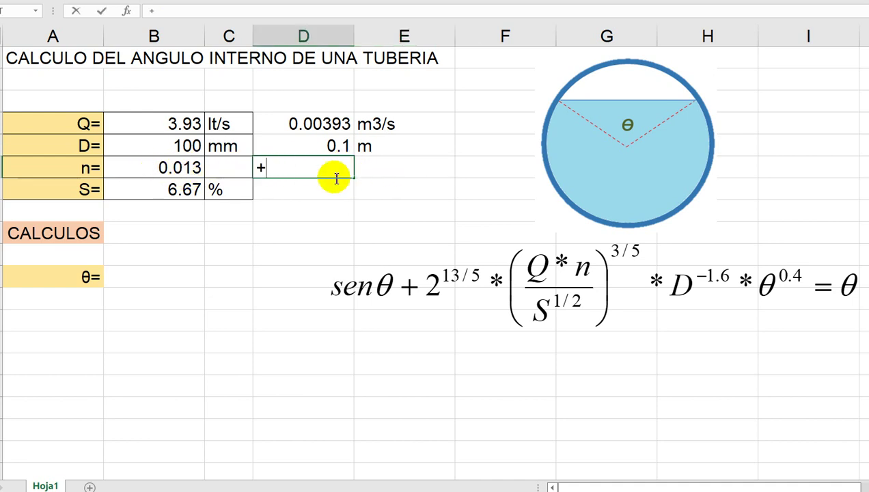
key("Left")
key("Left")
key("Return")
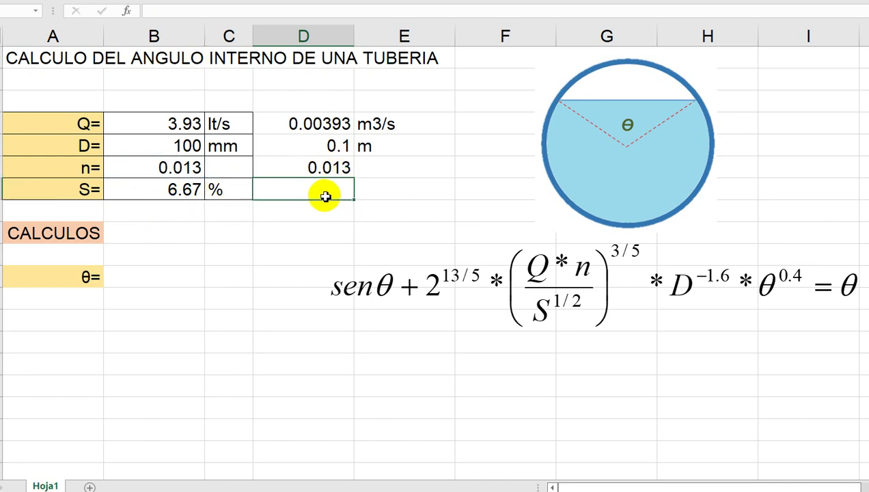
Convert the slope S from percent to a decimal in D7 with the formula +B7/100
type("+")
key("Left")
key("Left")
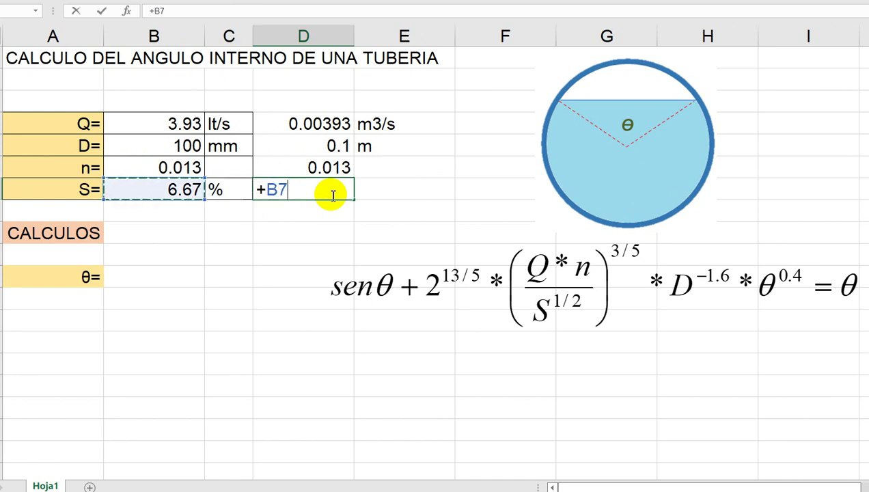
type("/100")
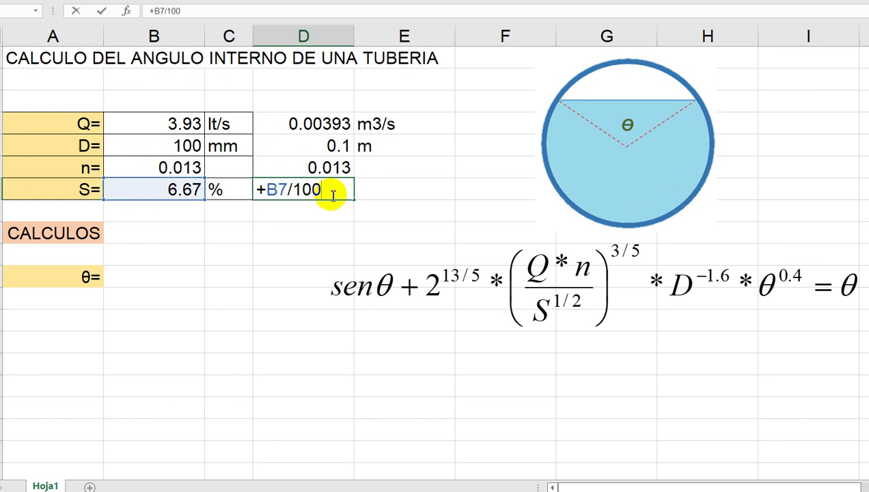
key("Return")
left_click(378, 192)
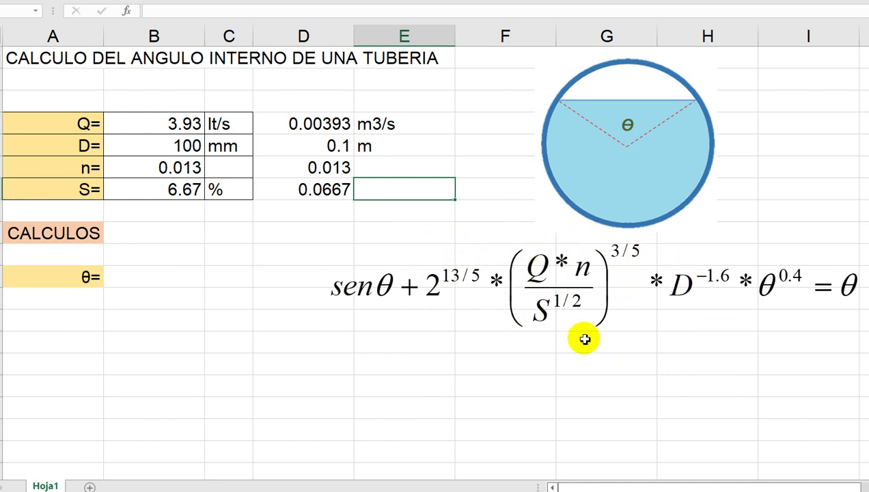
left_click(474, 379)
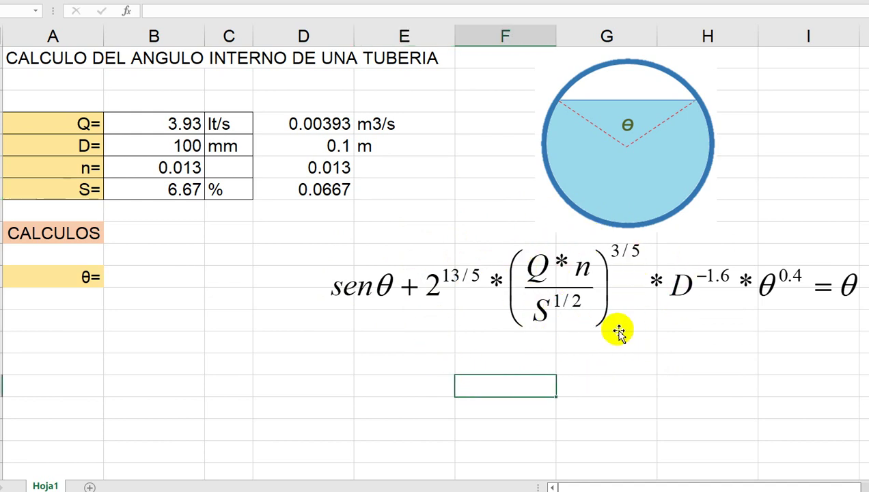
Add the label ctte= in A10, directly under the CALCULOS heading
left_click(79, 252)
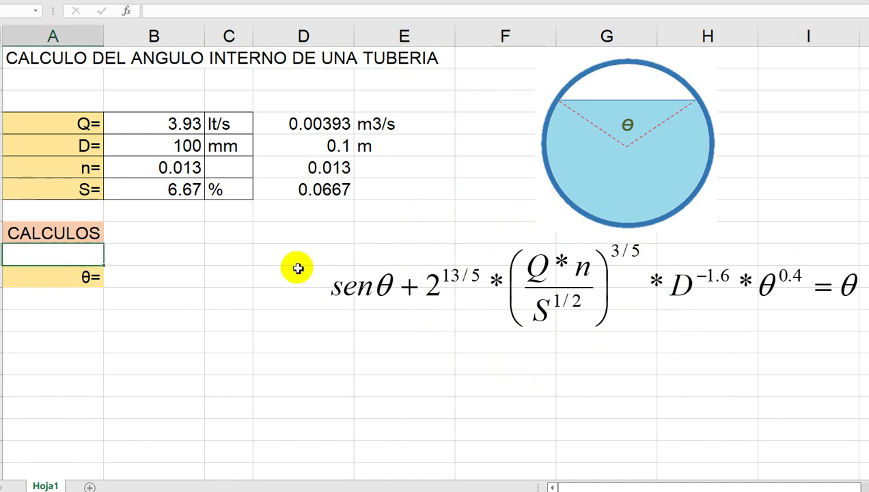
type("ctte=")
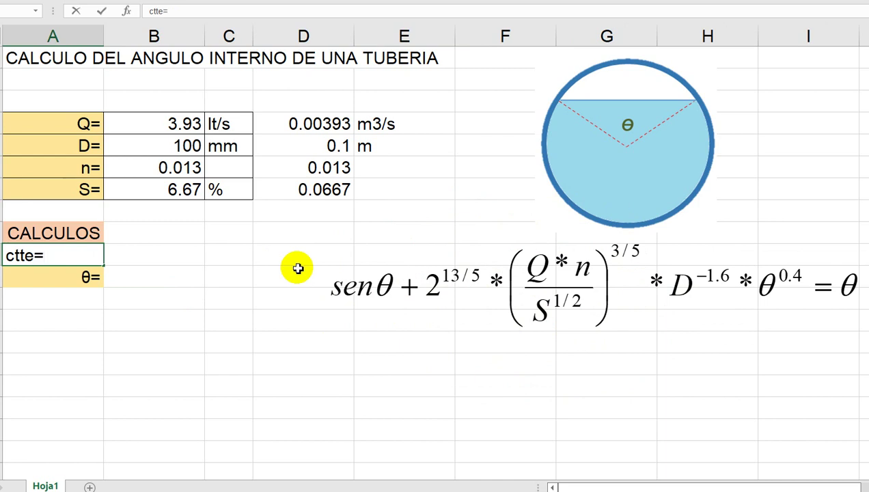
key("Tab")
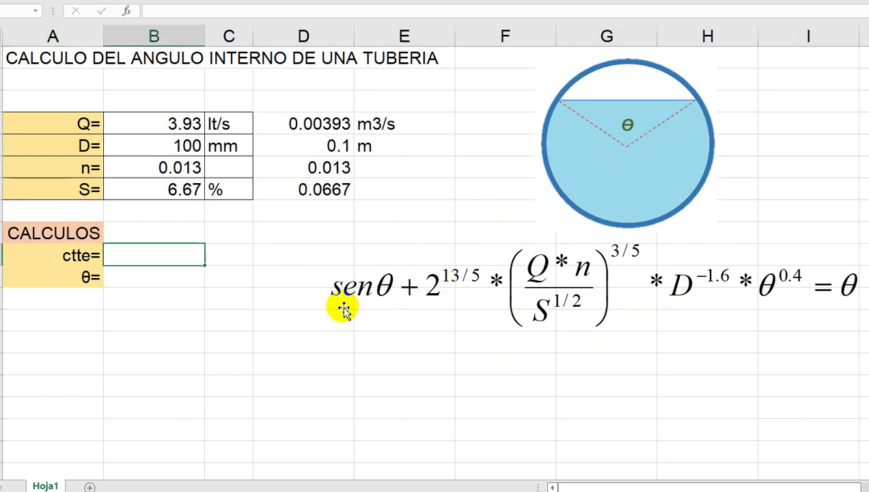
Start the ctte formula in B10 with the factor =(2^(13/5))*
type("=2^(")
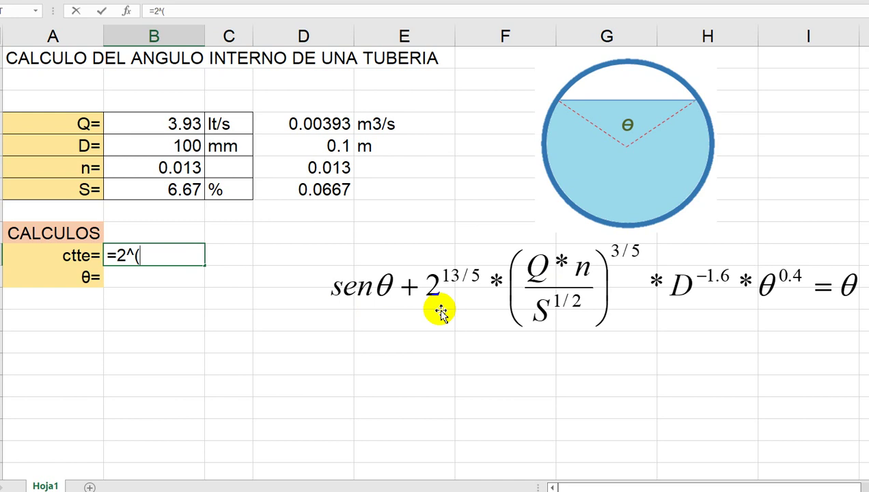
type("13/85")
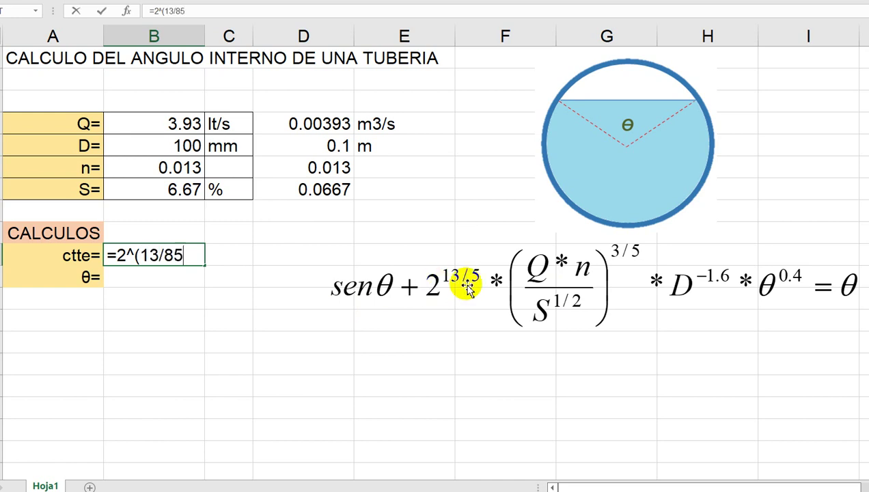
type("5")
left_click(119, 256)
type("(2^")
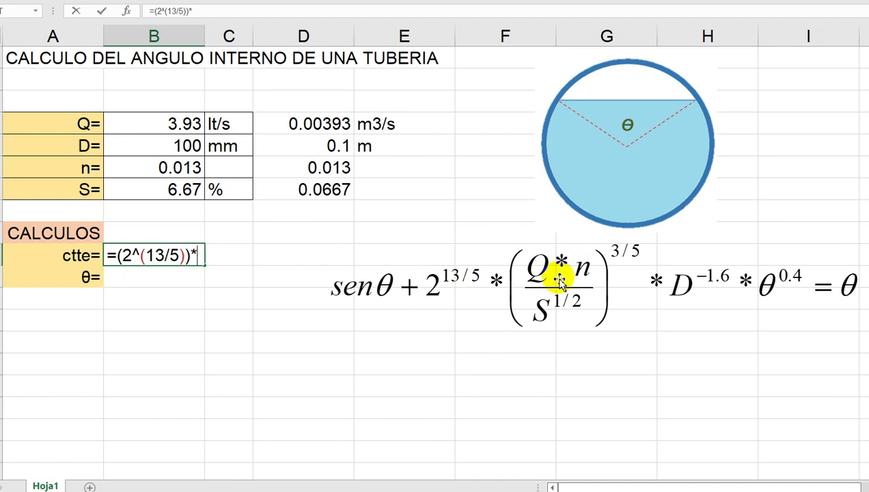
Complete the B10 formula with the flow, roughness and slope term (D4*D6/D7^0.5)^(3/5)
type("(")
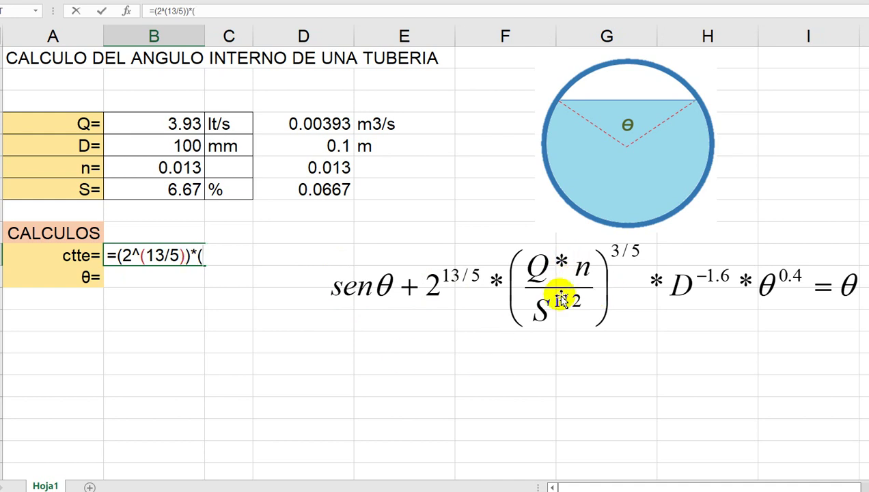
left_click(316, 125)
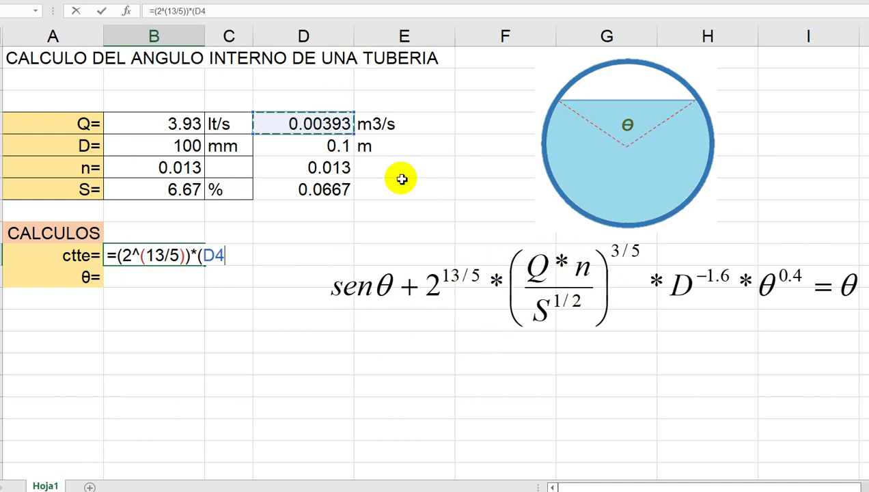
type("*")
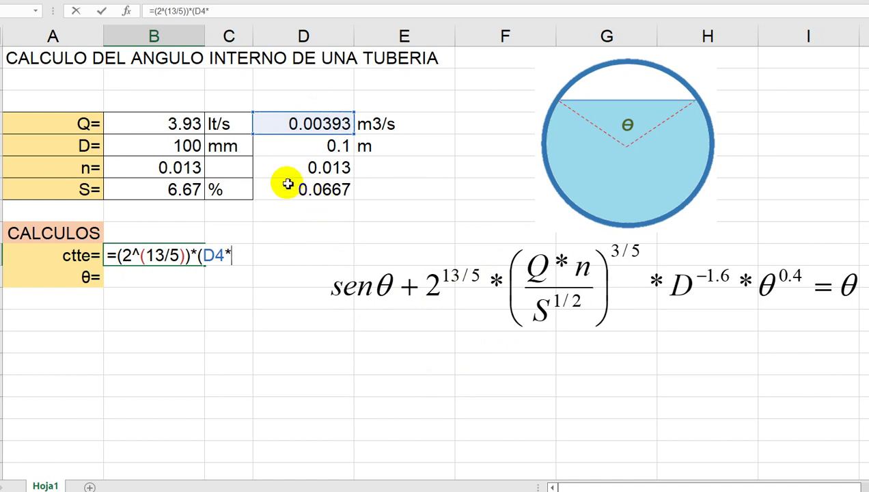
left_click(301, 168)
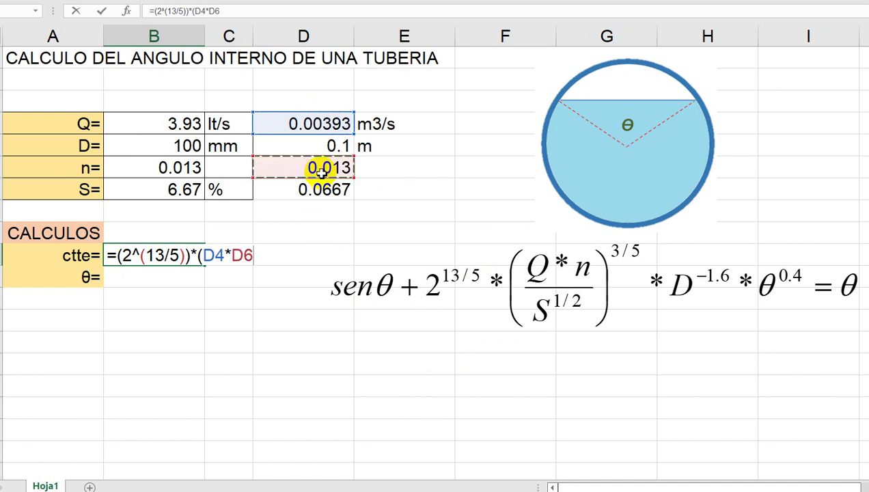
type("/")
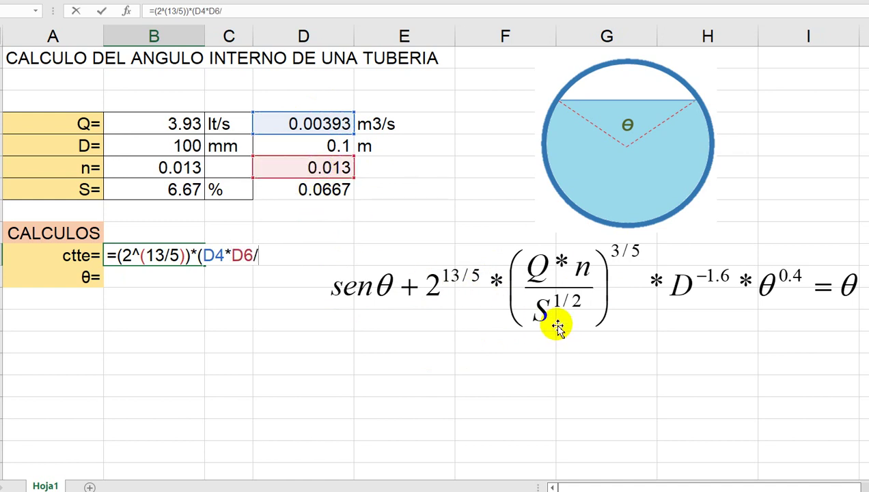
left_click(342, 193)
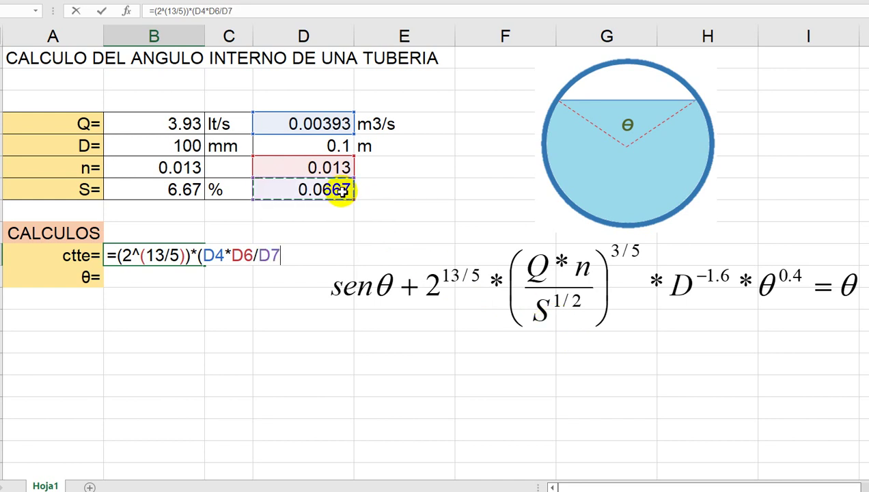
type("^")
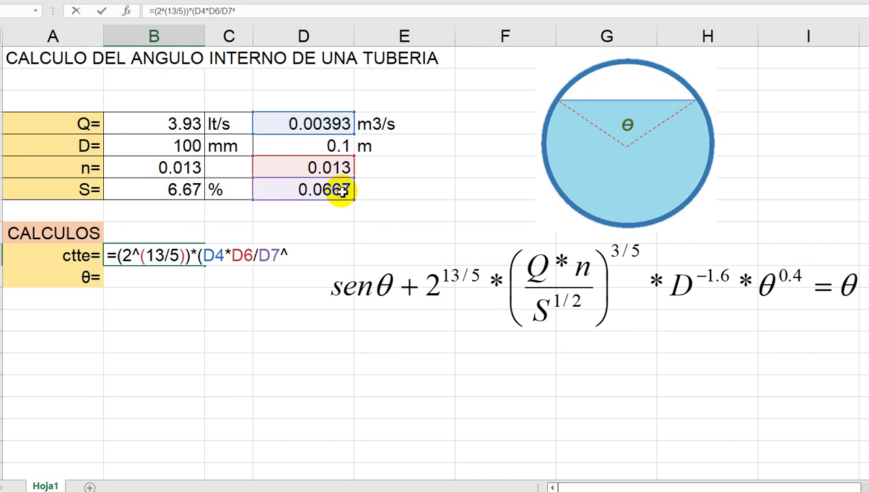
type("^0.5)^(3/5")
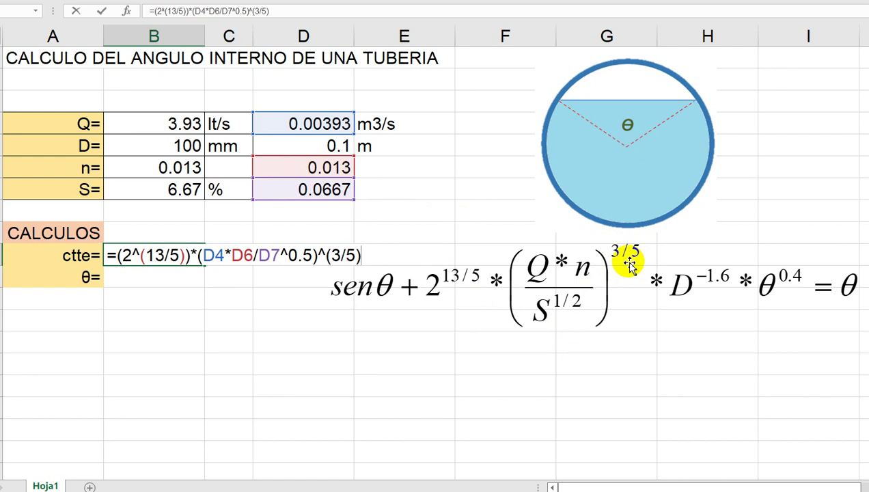
key("Return")
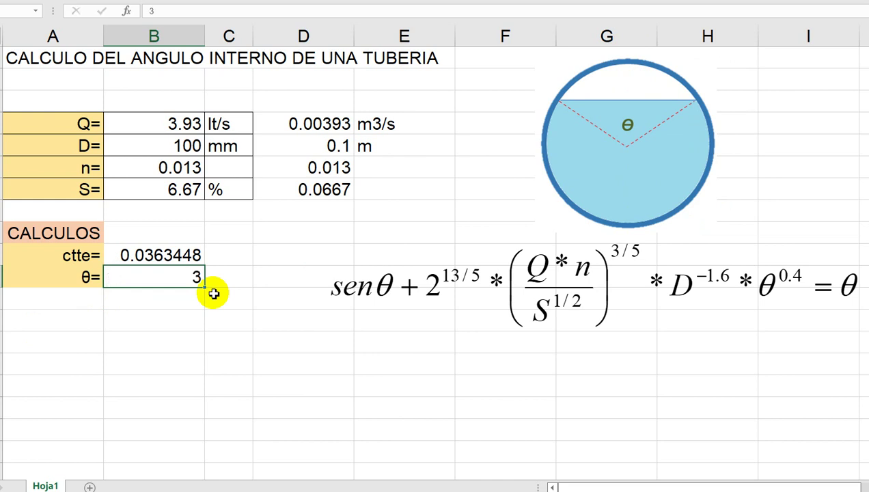
Enter 3 as the starting value of θ in B11 and its unit rad in C11
key("Down")
key("Right")
key("Up")
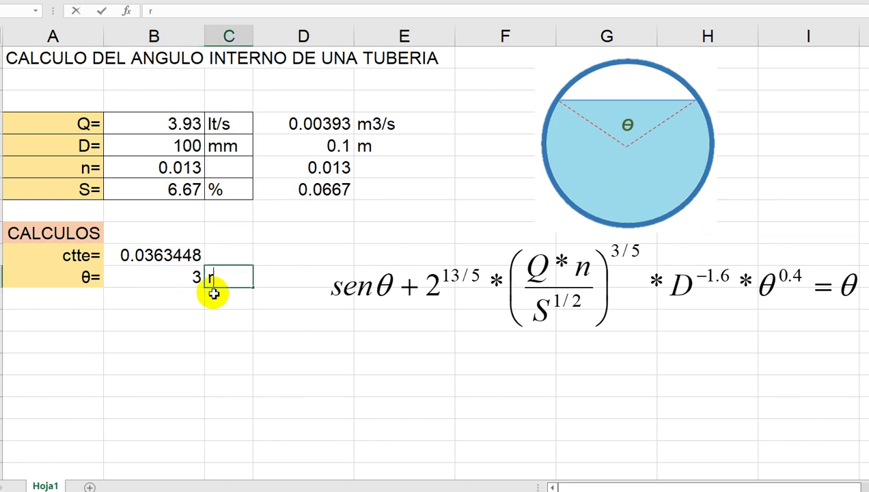
key("Down")
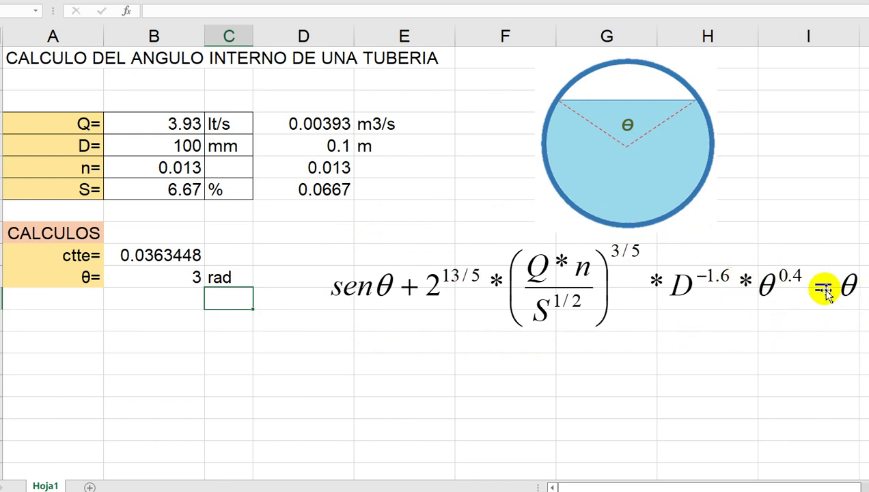
Copy the θ row A11:C11 down into row 12
left_click(174, 279)
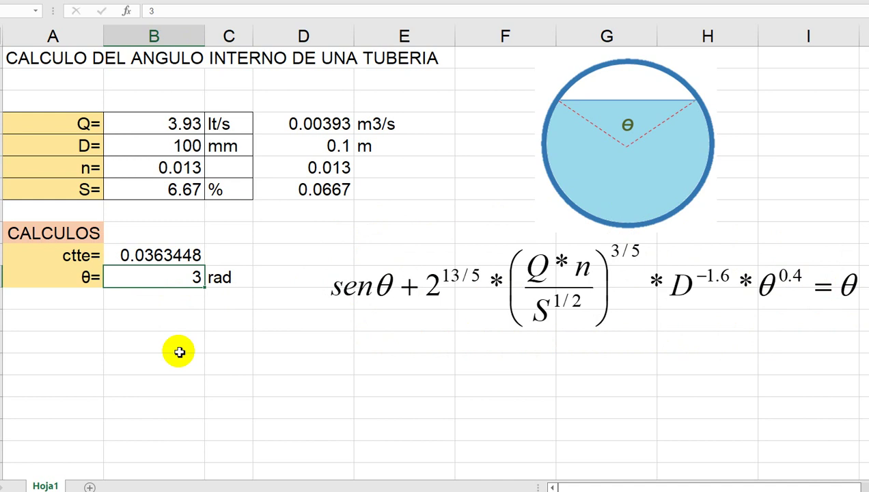
double_click(91, 278)
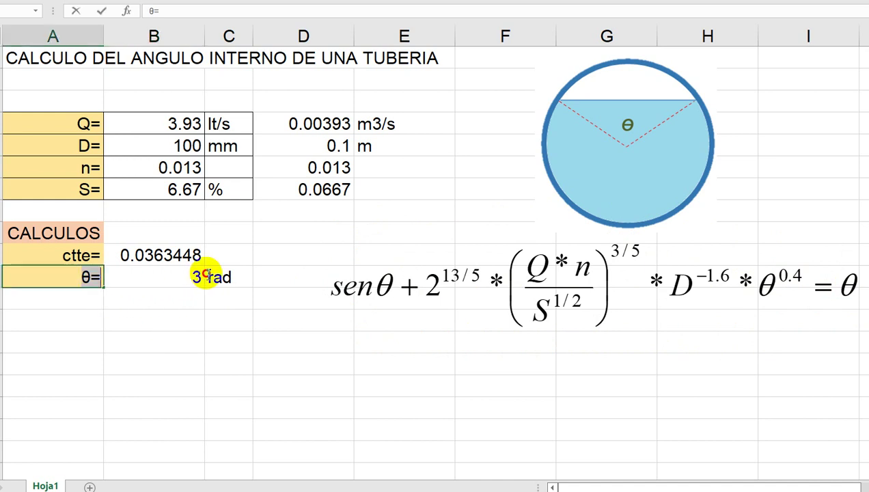
left_click(244, 302)
left_click_drag(87, 277, 262, 303)
Replace the value in B12 with the θ equation =seno(B11)+B10*B11^0.4
left_click(174, 299)
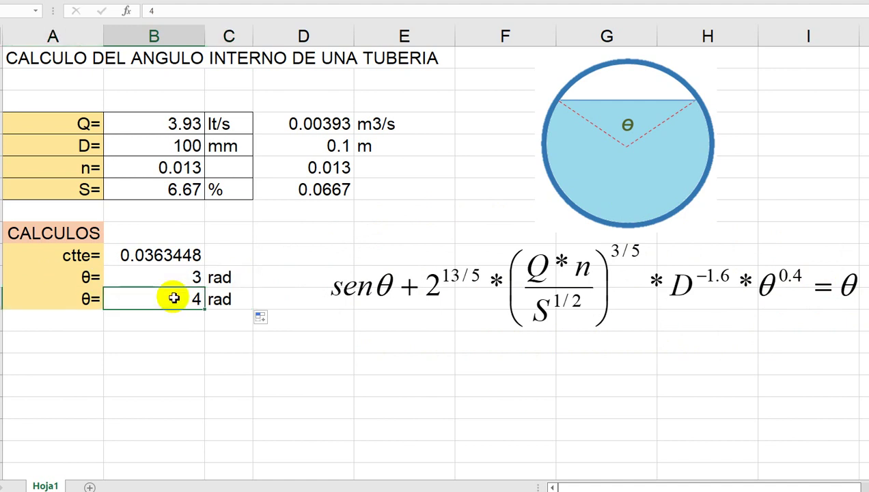
type("=")
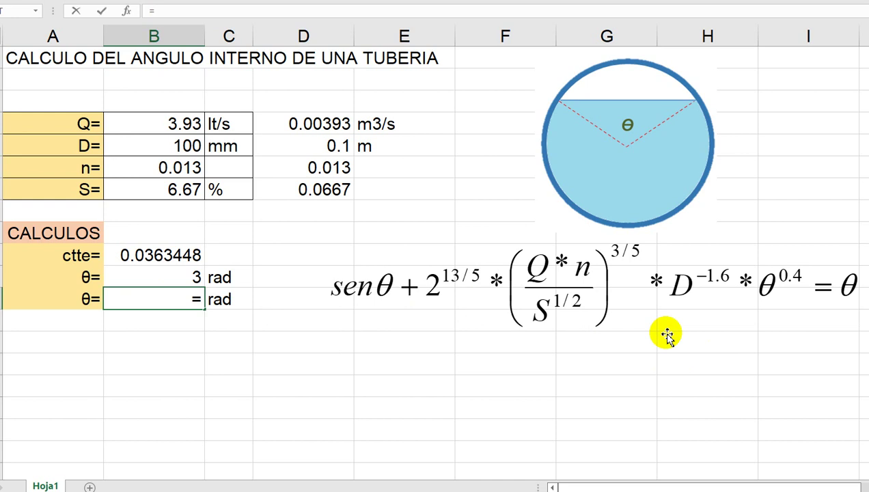
type("se")
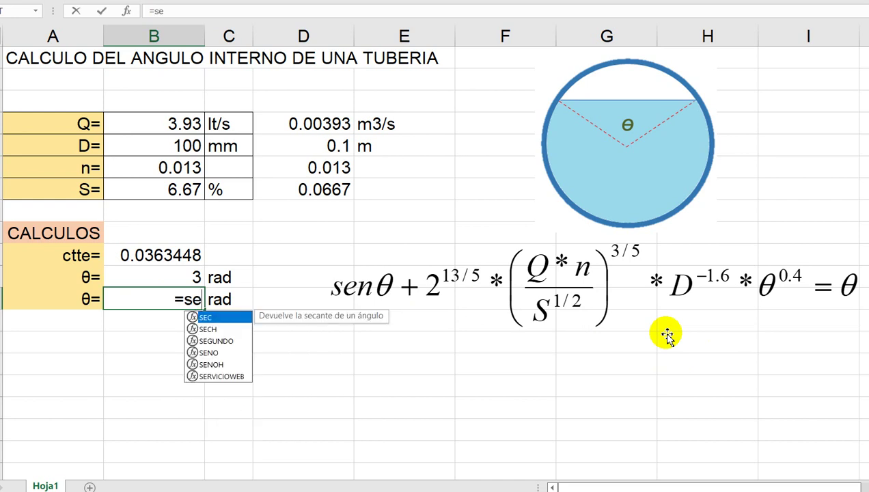
type("no(")
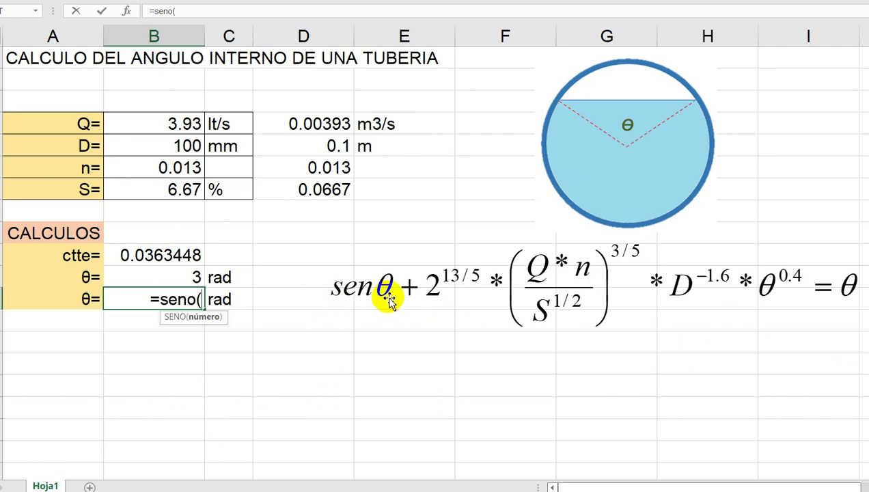
left_click(190, 278)
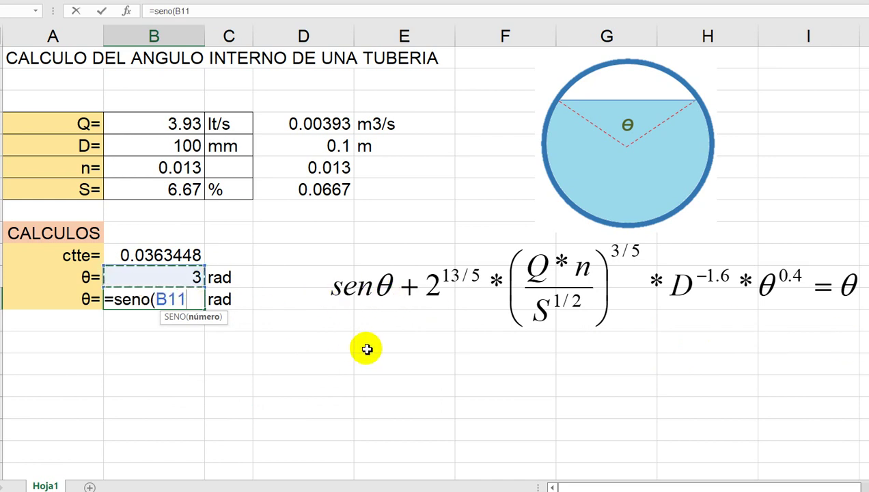
type(")+")
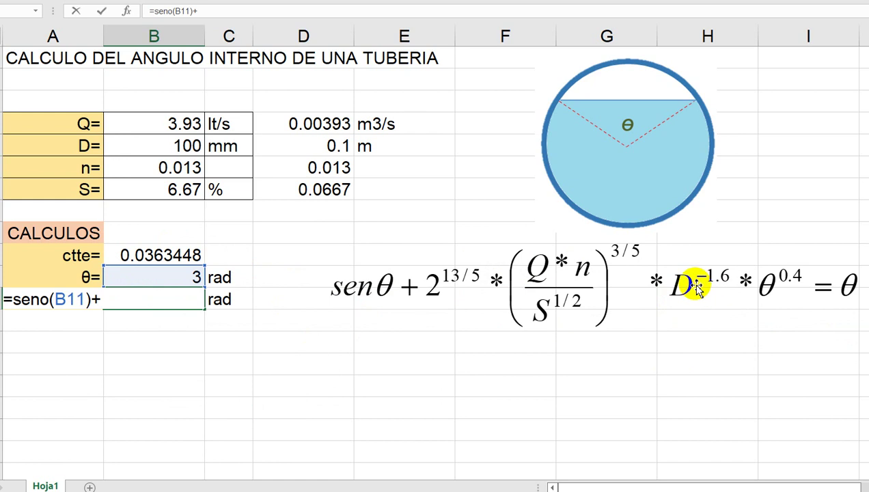
left_click(179, 255)
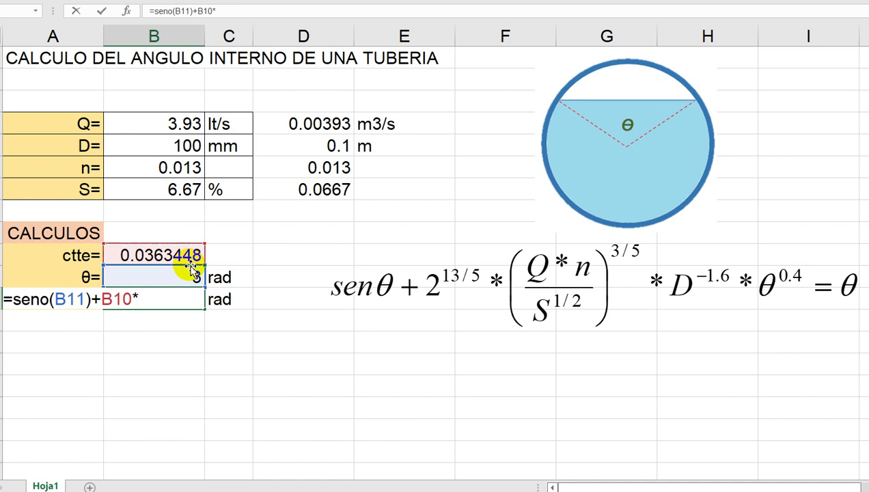
left_click(196, 279)
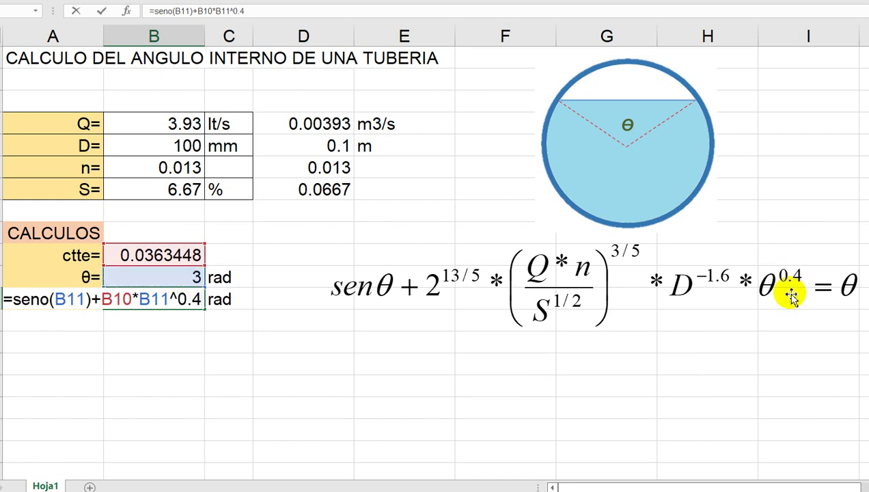
key("Return")
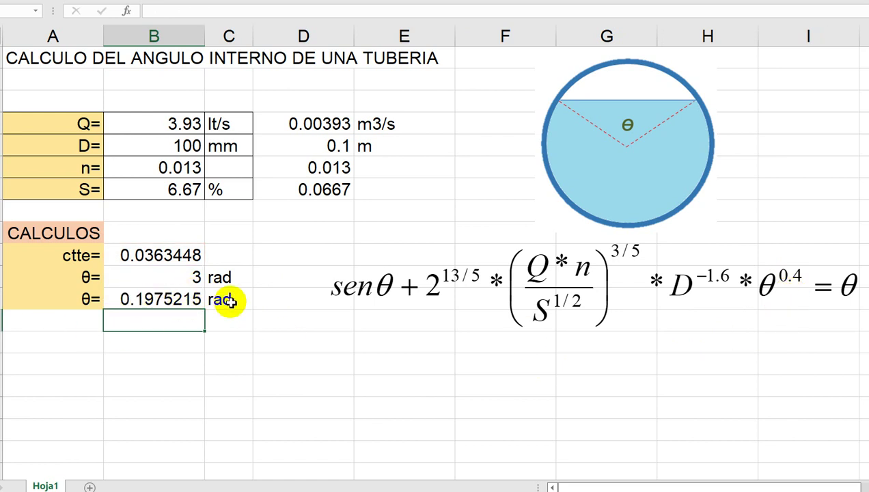
Correct the ctte formula in B10 to include the diameter term: =(2^(13/5))*((D4*D6/D7^0.5)^(3/5))*D5^-1.6
left_click(187, 253)
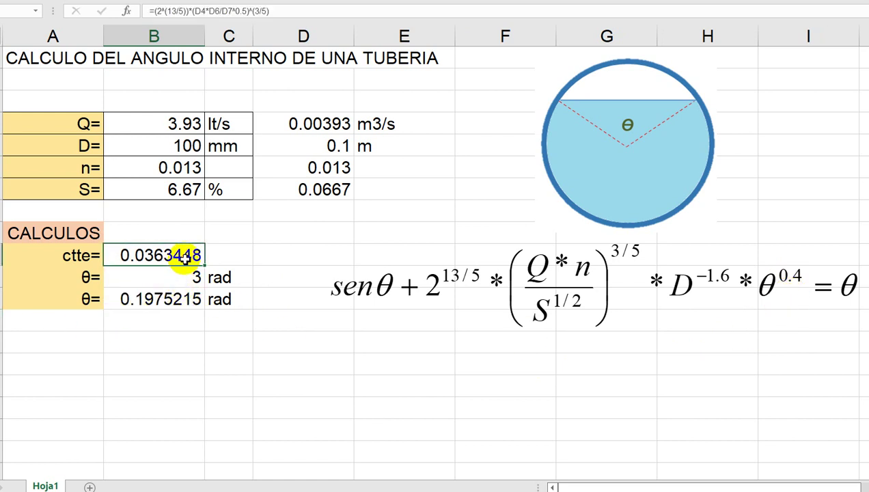
double_click(167, 252)
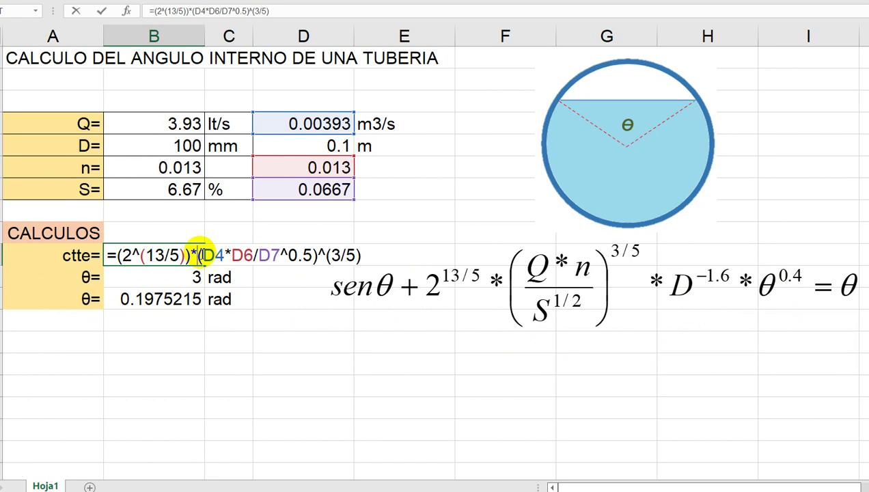
type("(")
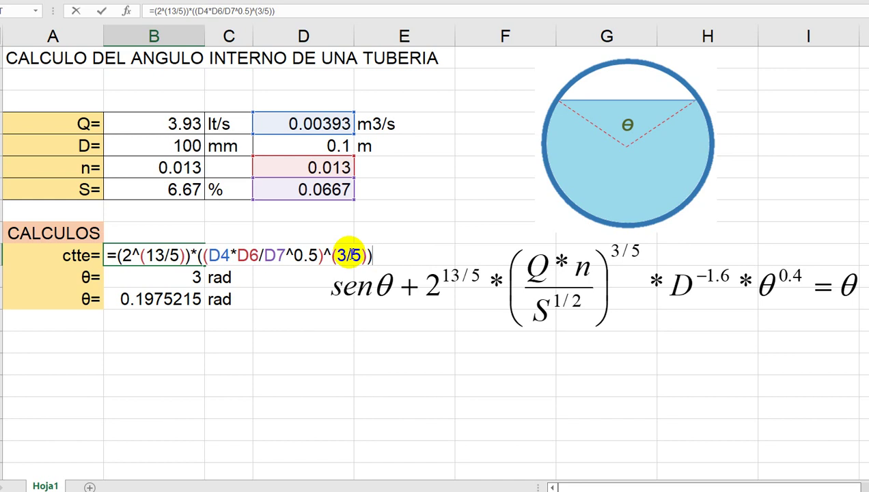
left_click(326, 146)
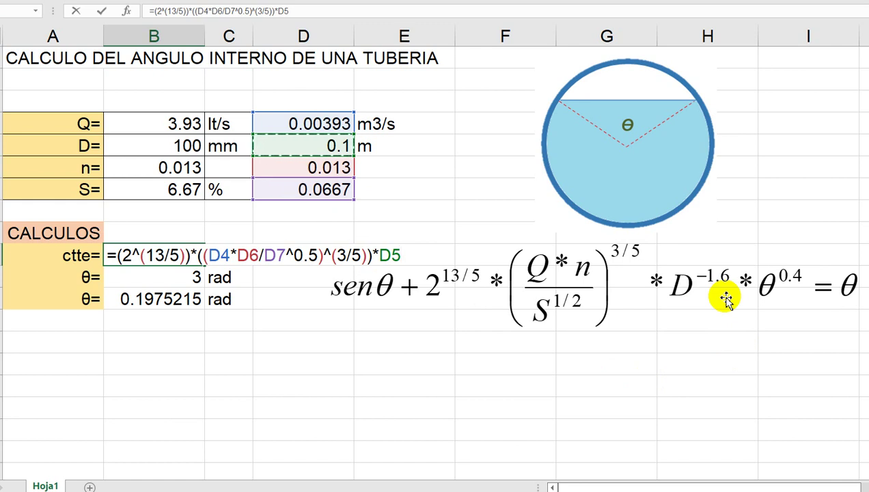
type("^^")
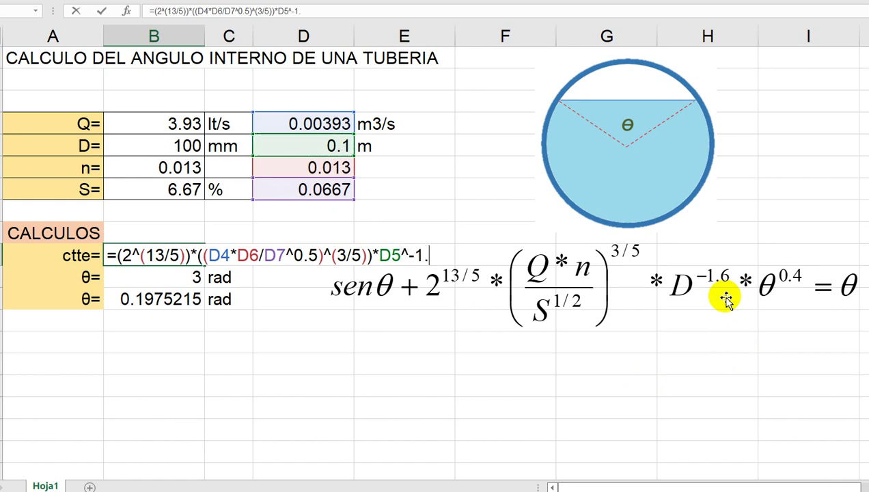
type("-1.6")
key("Return")
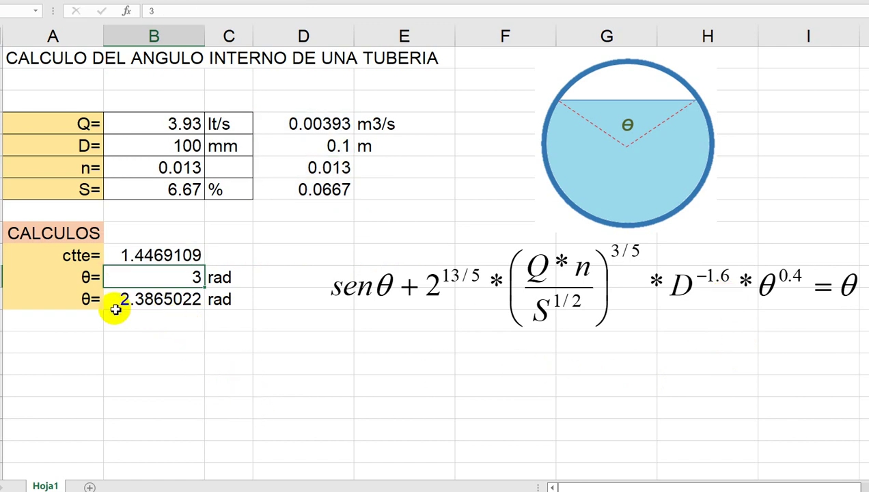
Lock the row of the ctte reference in B12 so the θ equation reads =SENO(B11)+B$10*B11^0.4
left_click(78, 316)
left_click_drag(27, 300, 226, 302)
double_click(191, 301)
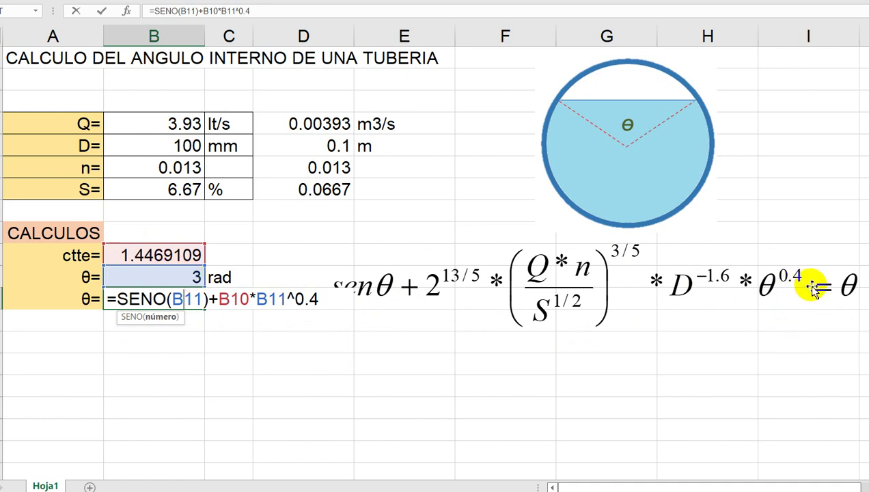
key("Return")
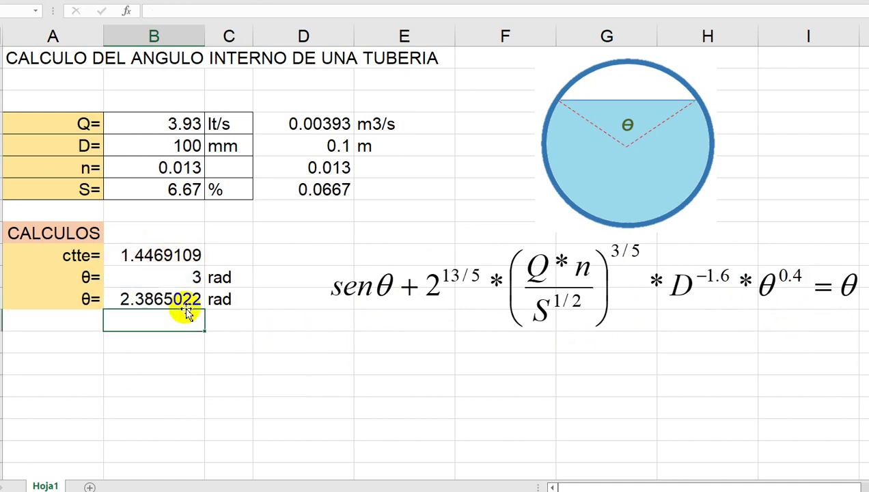
left_click(81, 298)
left_click(151, 296)
double_click(150, 295)
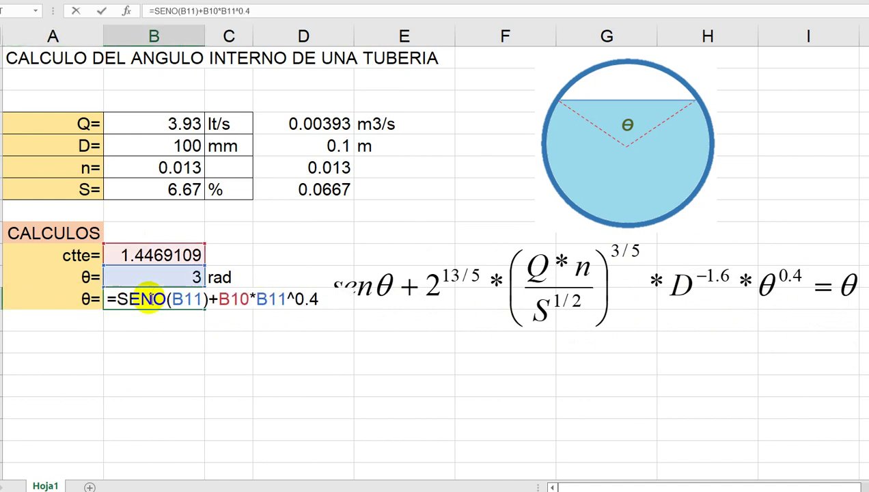
left_click(234, 300)
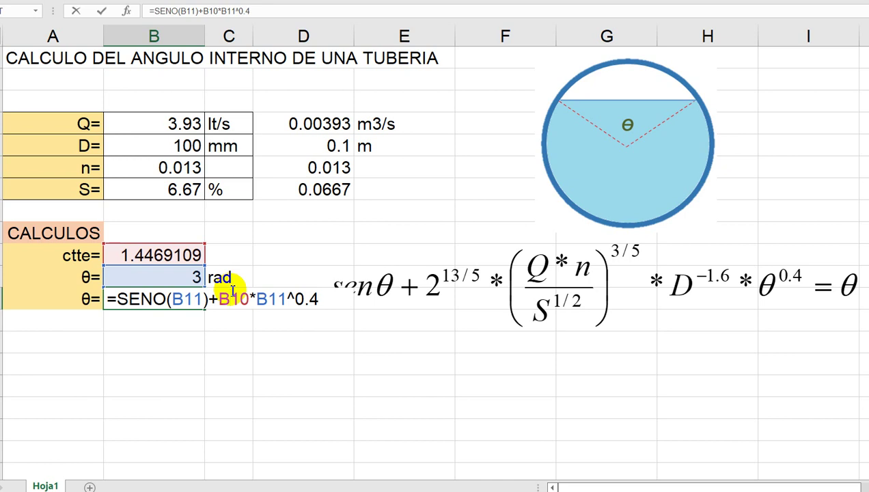
type("$")
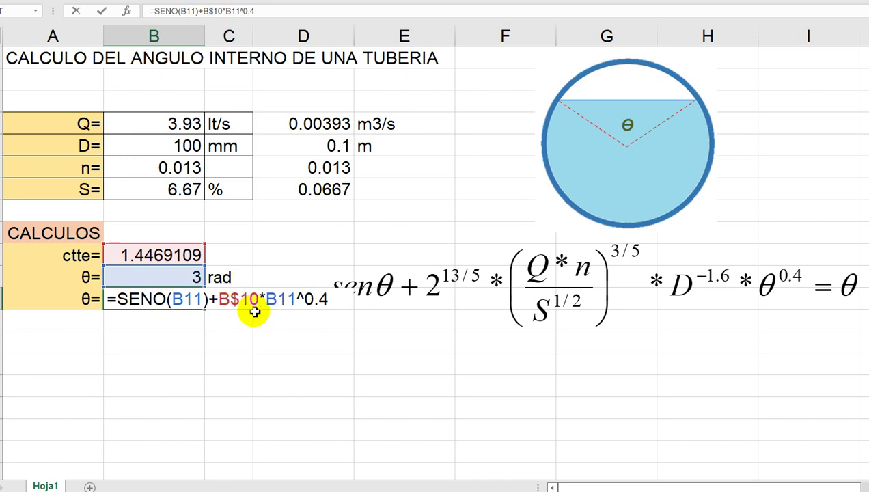
key("Return")
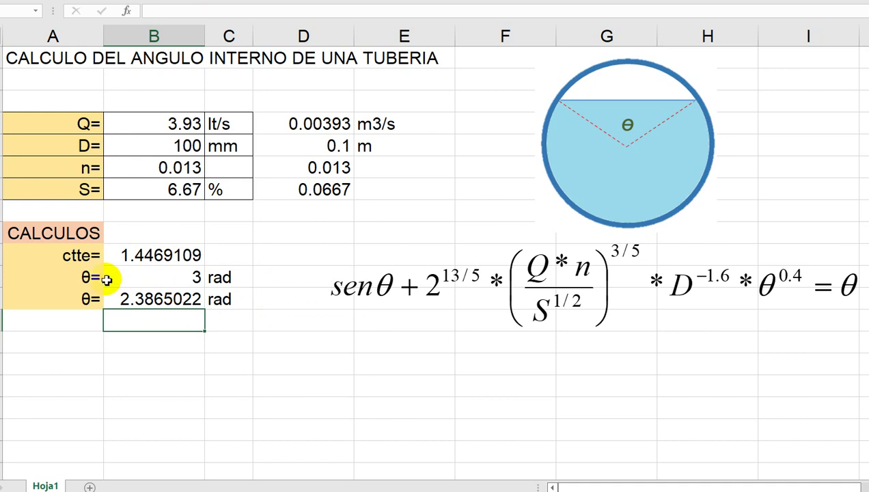
Fill the θ row A12:C12 down through row 17 to iterate the equation
left_click_drag(78, 297, 254, 420)
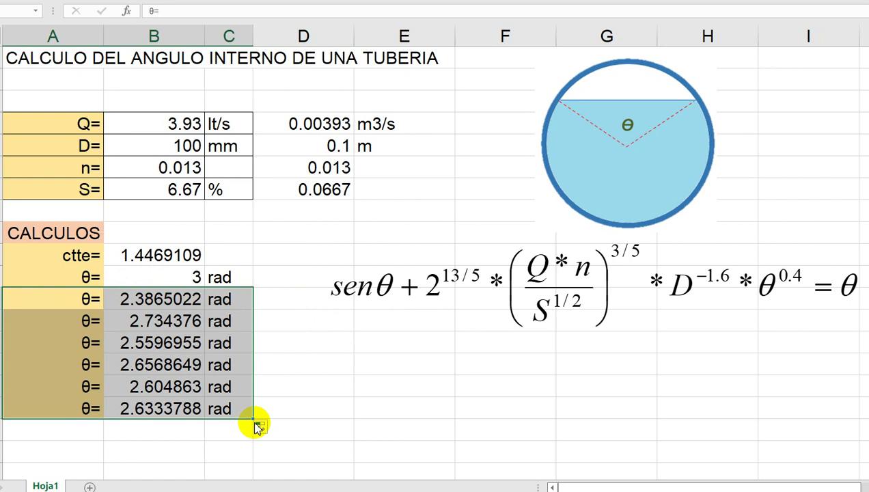
left_click(511, 472)
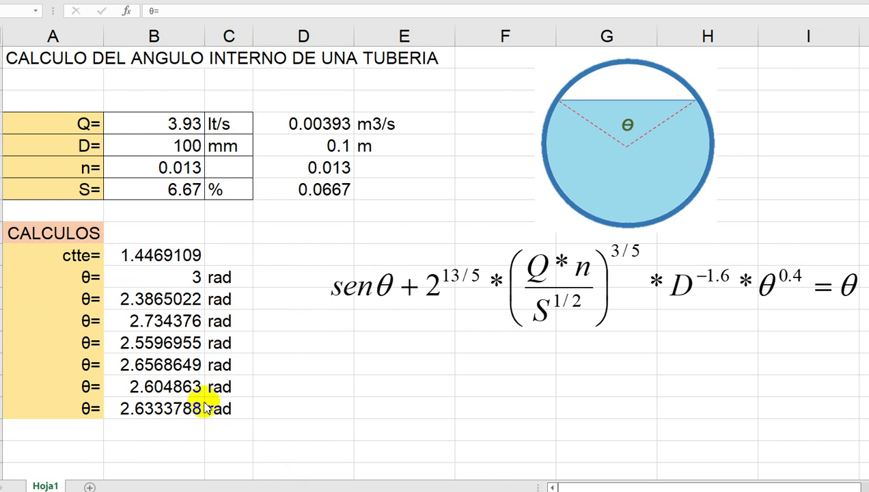
key("ctrl+z")
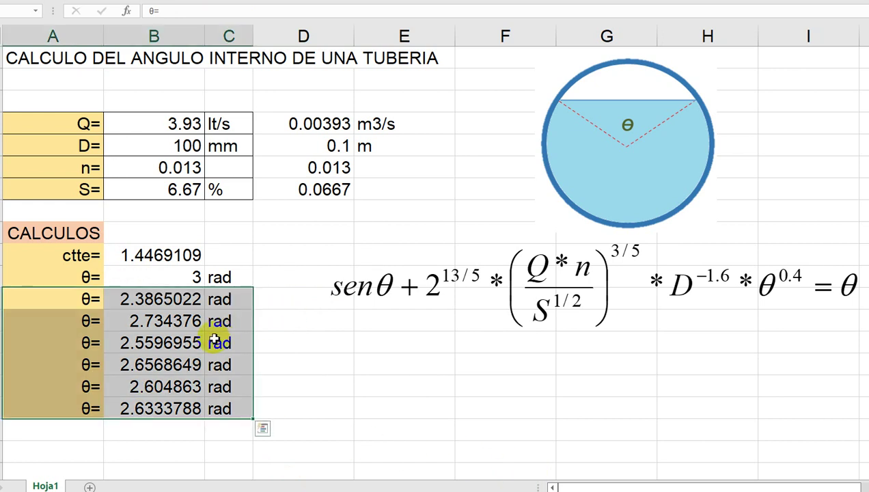
left_click(285, 308)
Extend the θ iterations from A17:C17 down to row 28, and further to row 36
scroll(283, 308, "down", 1)
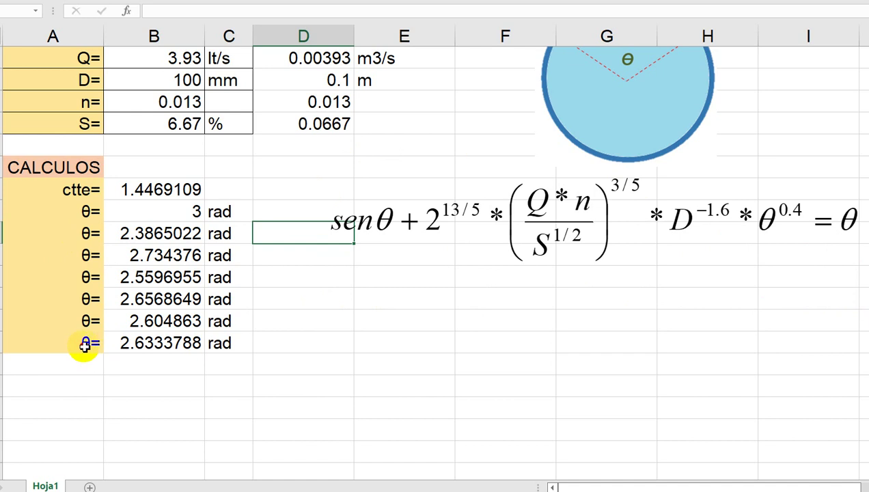
left_click_drag(81, 345, 223, 342)
scroll(224, 342, "down", 2)
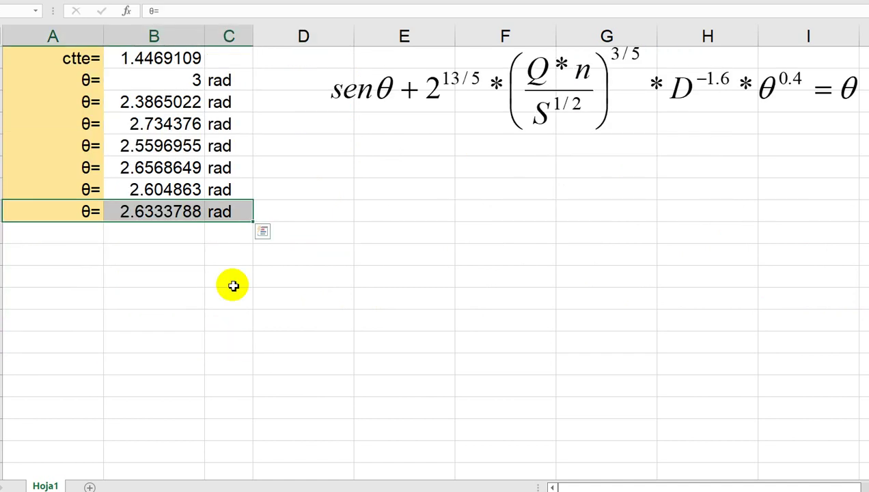
left_click_drag(250, 221, 253, 457)
scroll(239, 432, "down", 3)
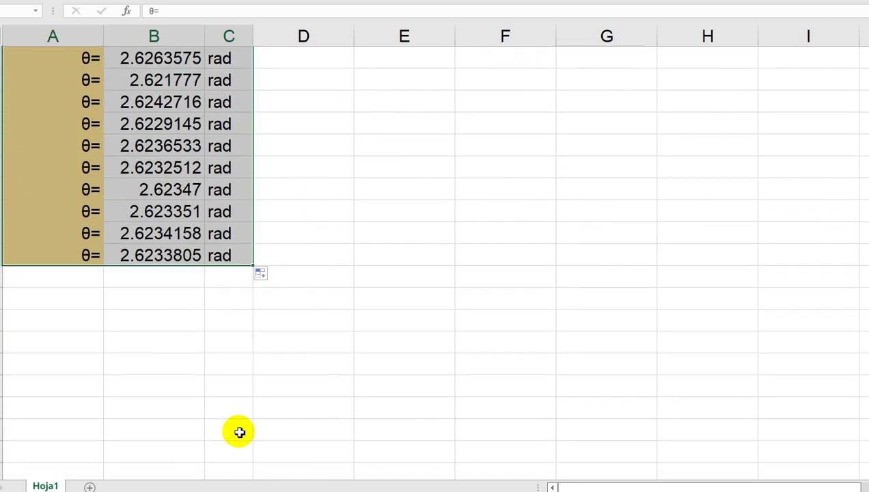
scroll(239, 432, "up", 3)
scroll(239, 432, "down", 4)
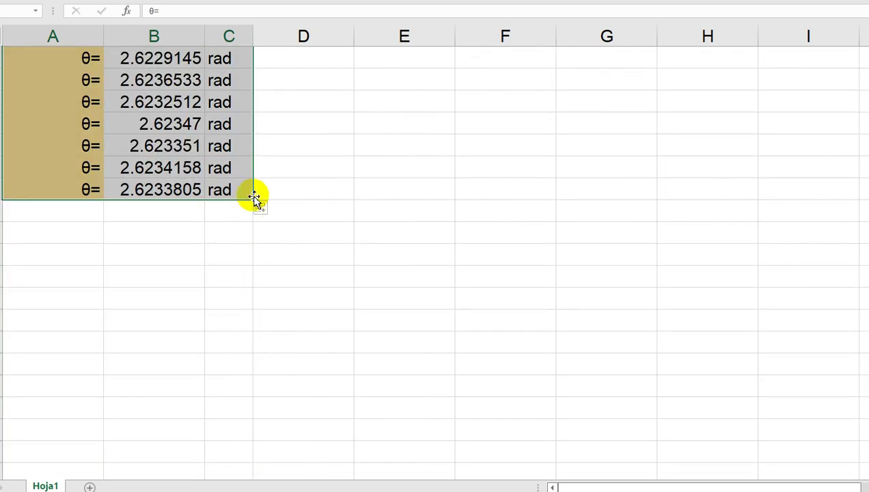
left_click_drag(254, 200, 241, 381)
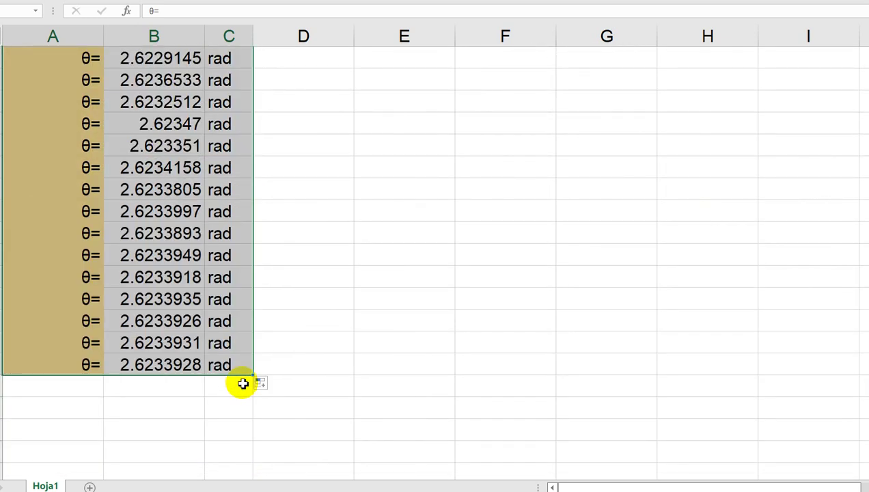
left_click(318, 283)
Examine the successive θ iterations in column B, stepping through the copied formulas from B13 to B18
scroll(320, 287, "up", 6)
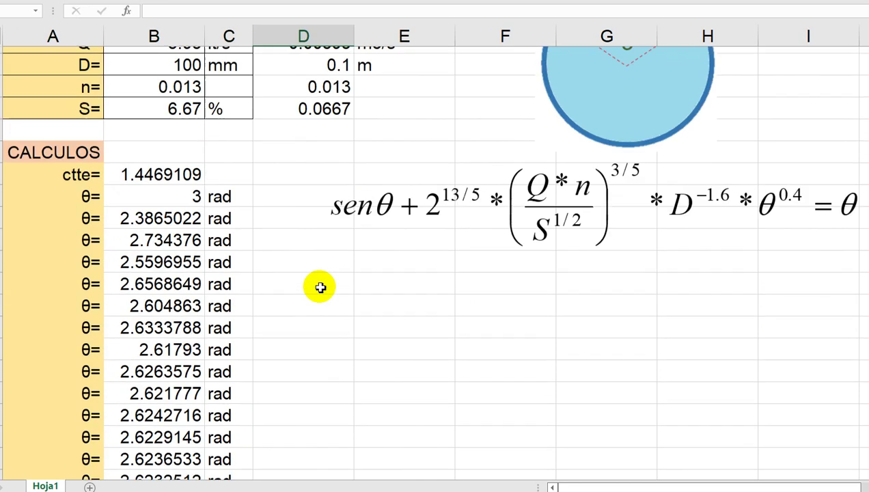
scroll(229, 260, "down", 6)
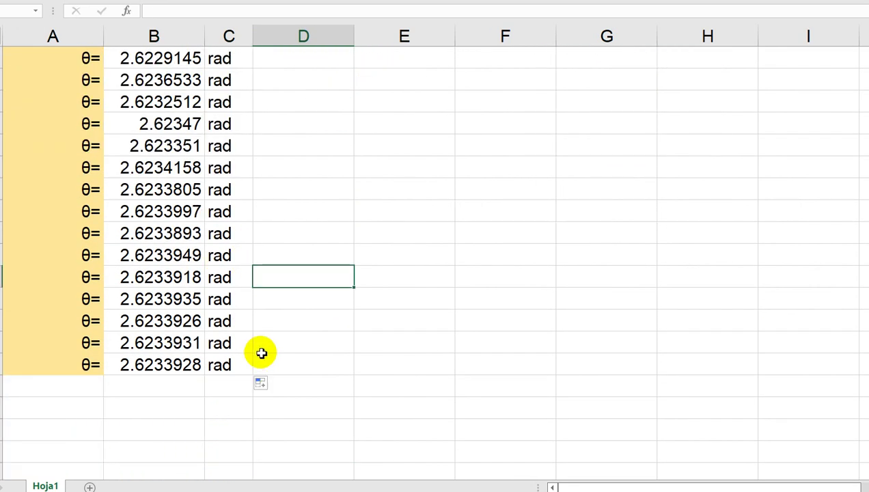
scroll(198, 284, "up", 6)
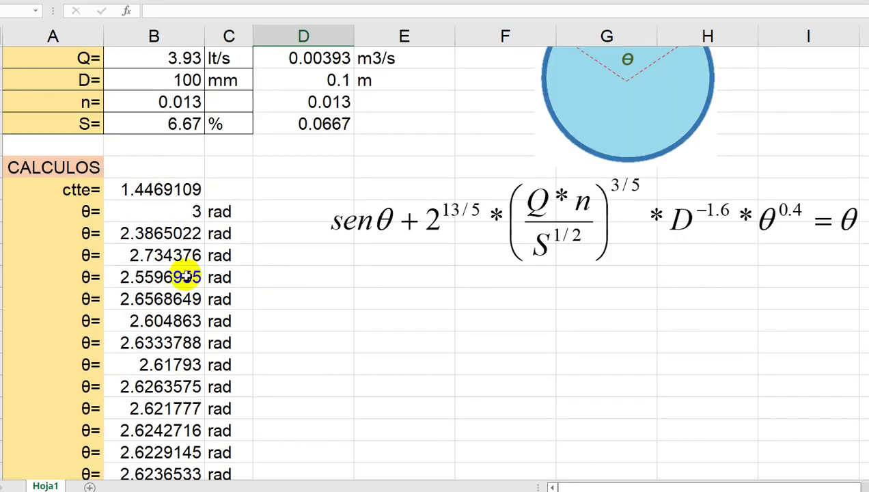
left_click(183, 256)
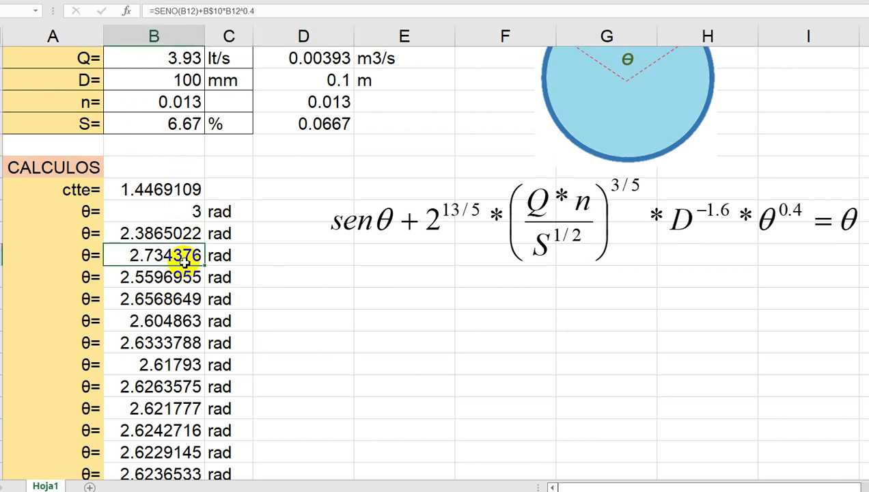
key("Down")
key("Down")
key("Down")
key("Down")
key("Down")
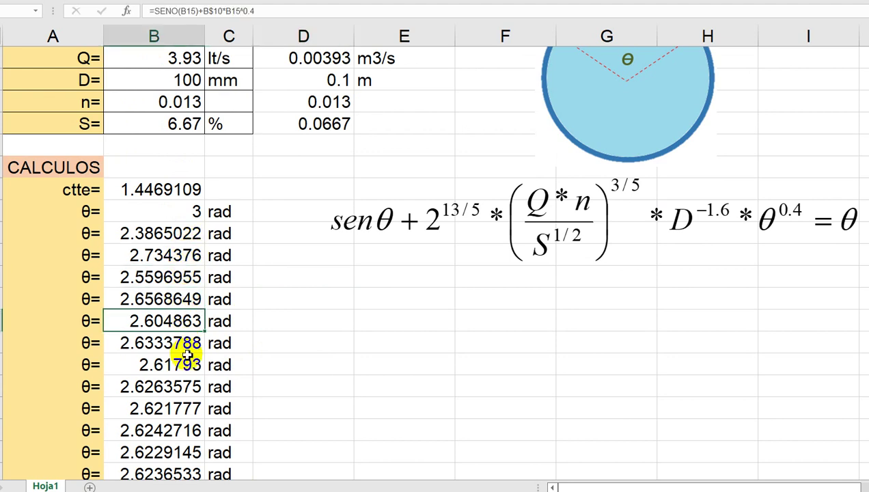
scroll(190, 346, "down", 4)
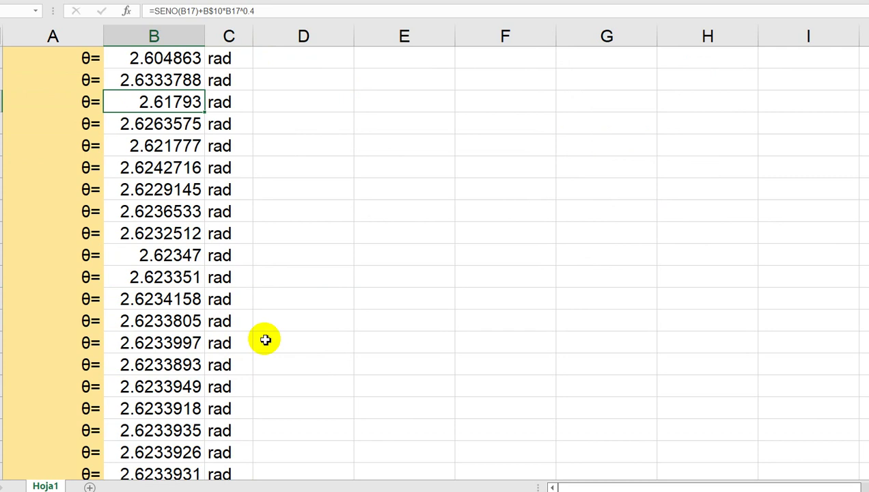
scroll(206, 313, "down", 3)
scroll(213, 170, "up", 4)
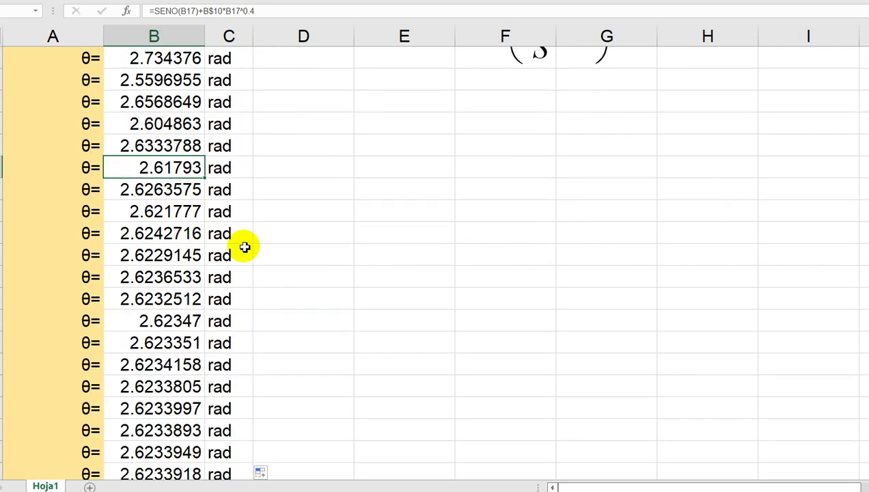
scroll(509, 300, "up", 4)
scroll(301, 235, "down", 8)
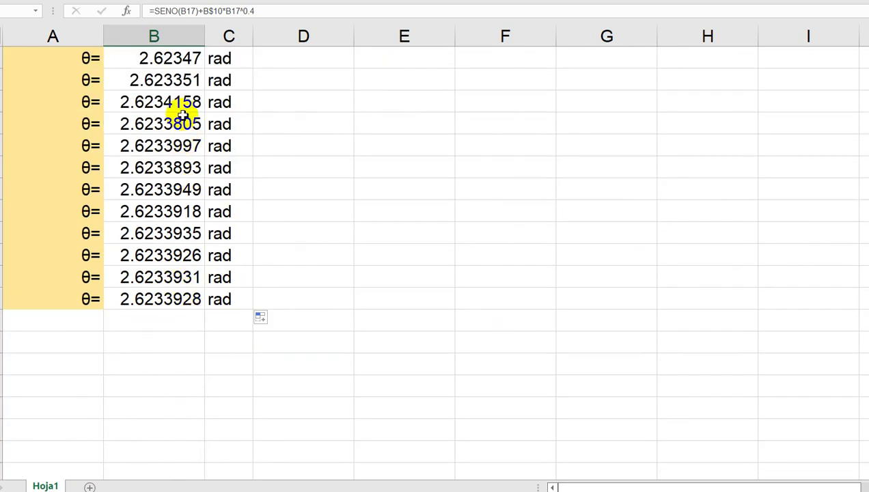
Compare the θ values between B27 and B36 to judge how closely the iterations agree
left_click(171, 103)
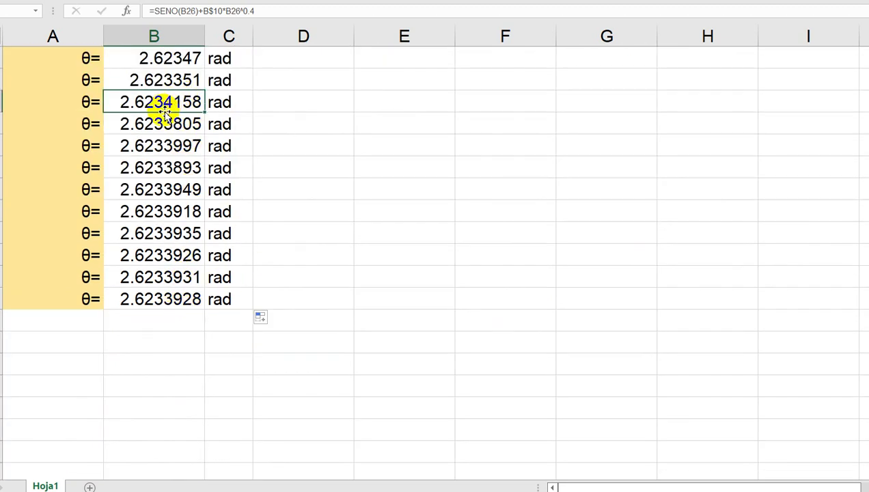
left_click(171, 125)
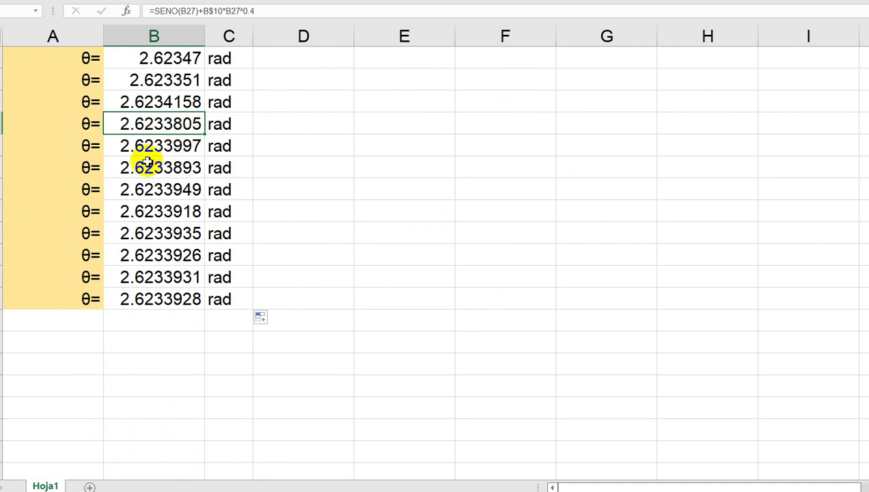
left_click(174, 144)
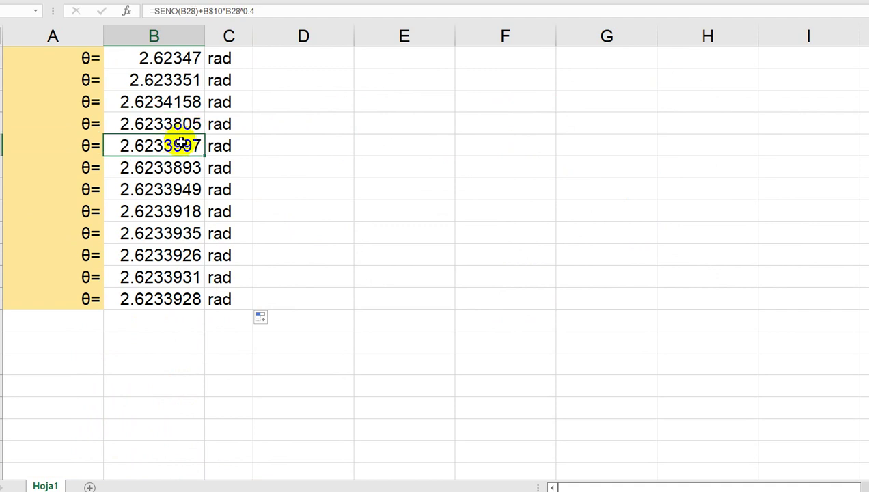
left_click(179, 252)
left_click(178, 276)
left_click(181, 299)
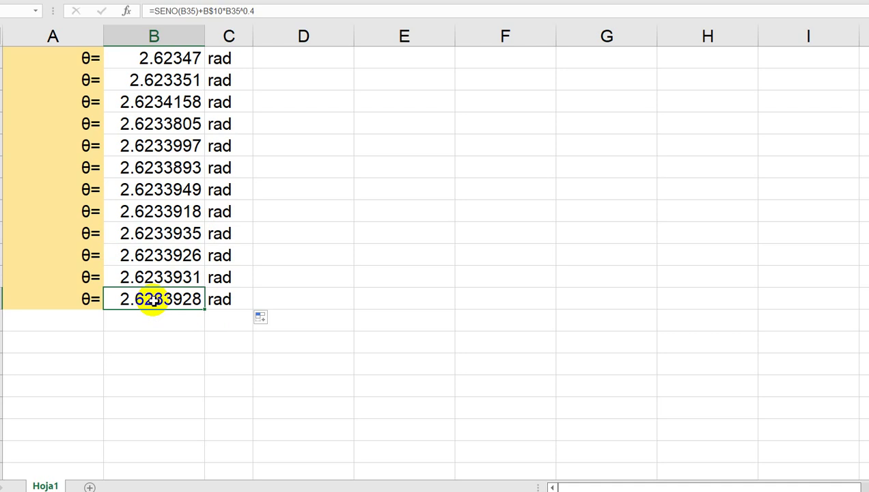
scroll(654, 233, "up", 8)
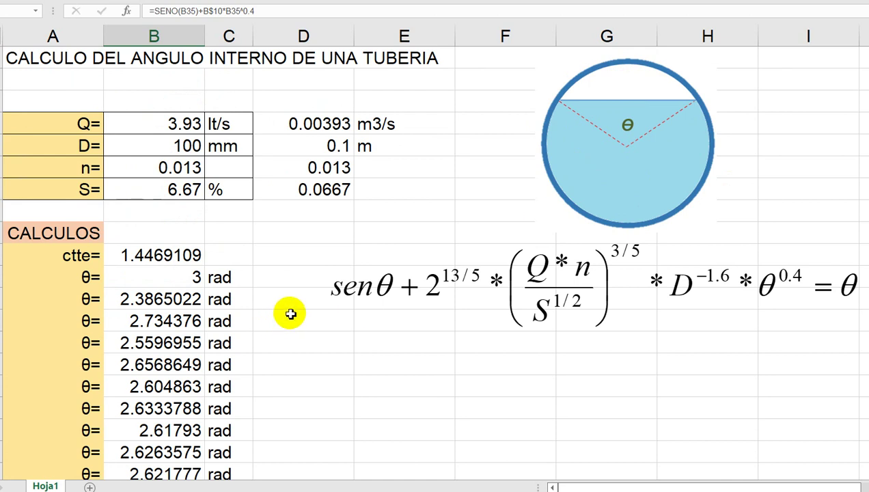
scroll(287, 312, "down", 8)
scroll(287, 312, "up", 7)
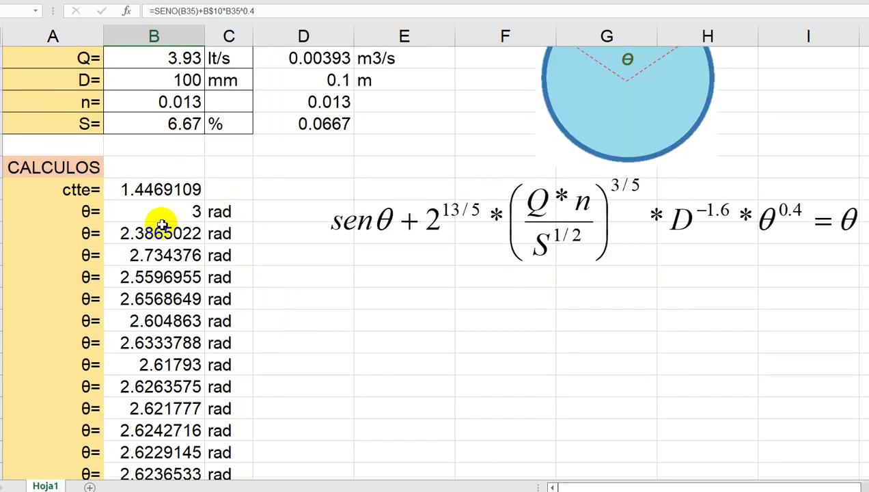
Change the starting value of θ in B11 to 2.62
left_click(172, 213)
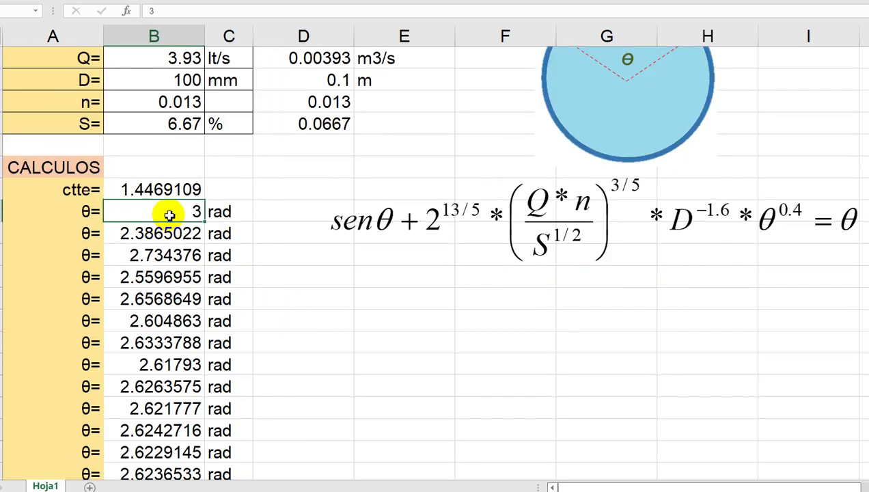
scroll(170, 215, "down", 6)
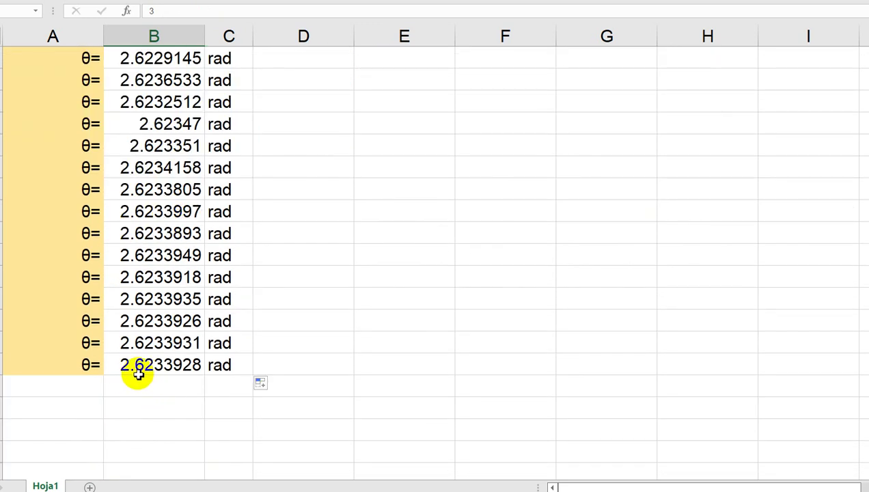
scroll(198, 341, "up", 6)
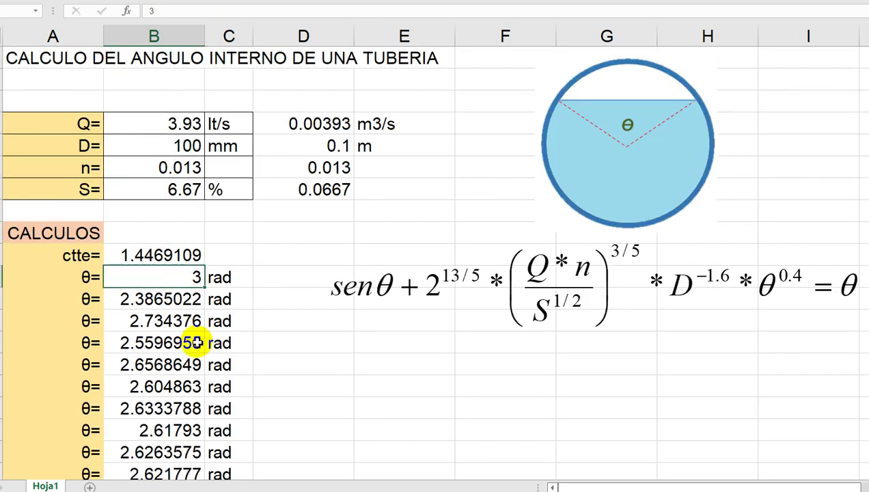
type("2.62")
key("Return")
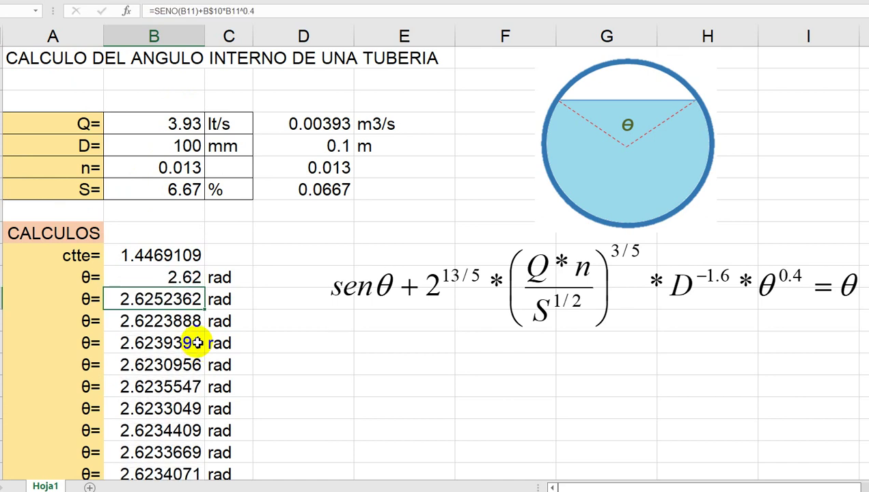
Check the convergence of the last θ iterations by selecting B31:B36
scroll(197, 343, "down", 8)
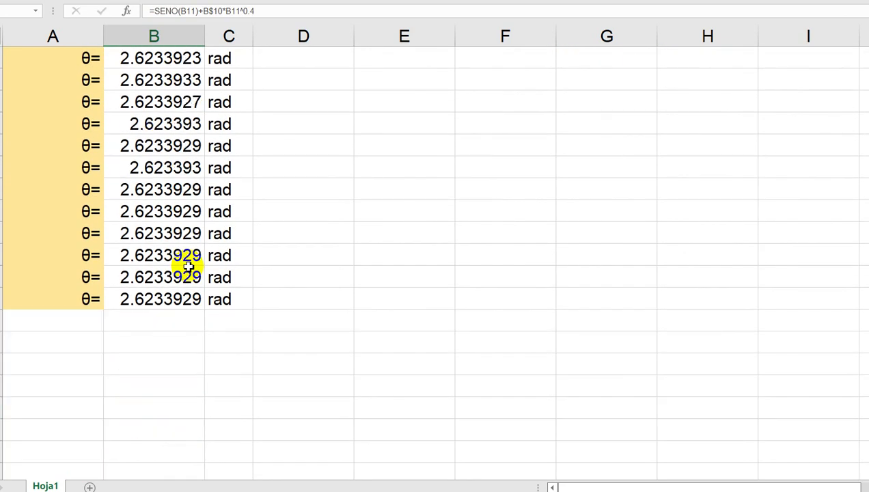
scroll(171, 265, "up", 2)
scroll(171, 263, "down", 1)
left_click(183, 257)
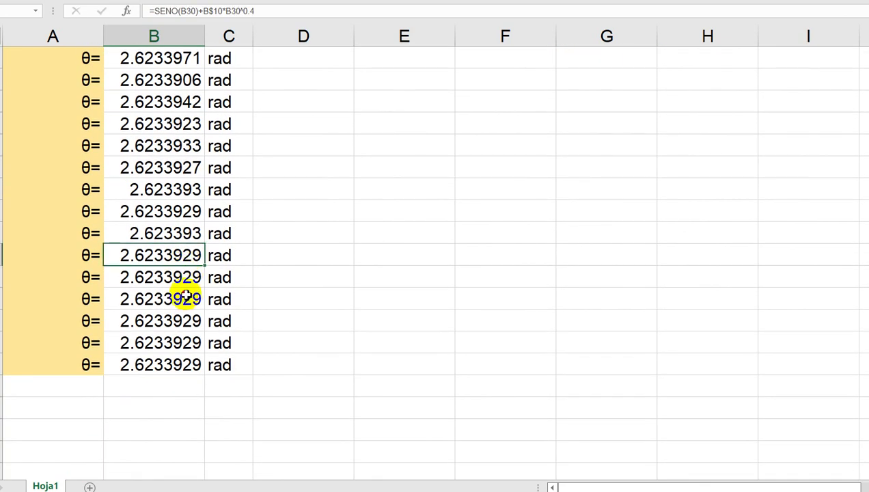
mouse_move(186, 298)
left_mouse_down()
mouse_move(180, 364)
mouse_move(187, 346)
left_mouse_up()
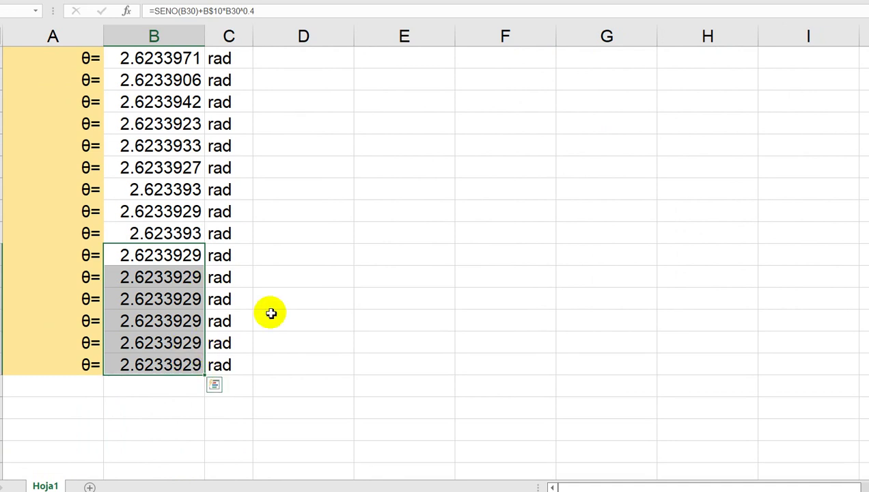
Review the θ iterations in column B alongside the pipe's input data and the θ equation
scroll(253, 313, "up", 2)
left_click(171, 410)
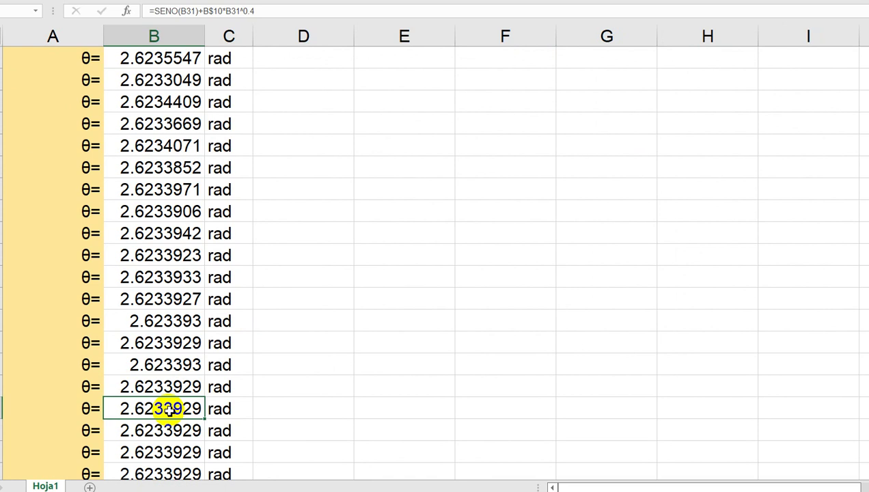
scroll(171, 411, "up", 5)
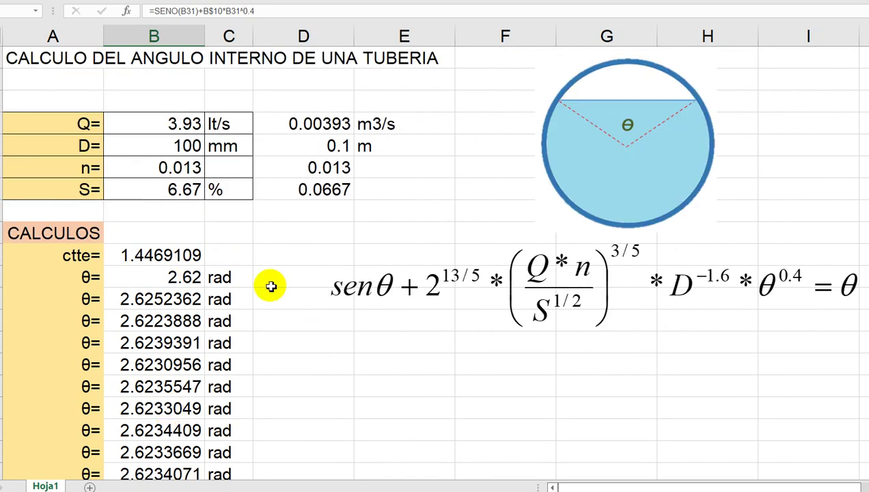
left_click(295, 298)
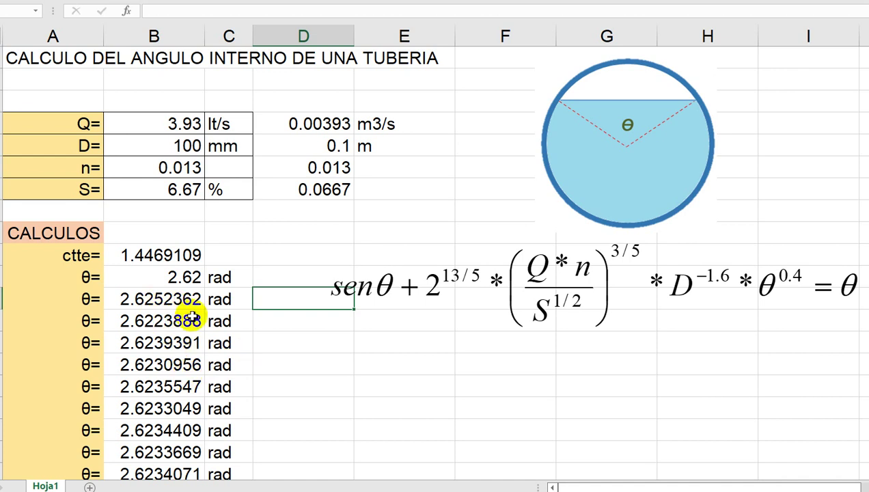
scroll(202, 351, "down", 6)
scroll(184, 362, "up", 6)
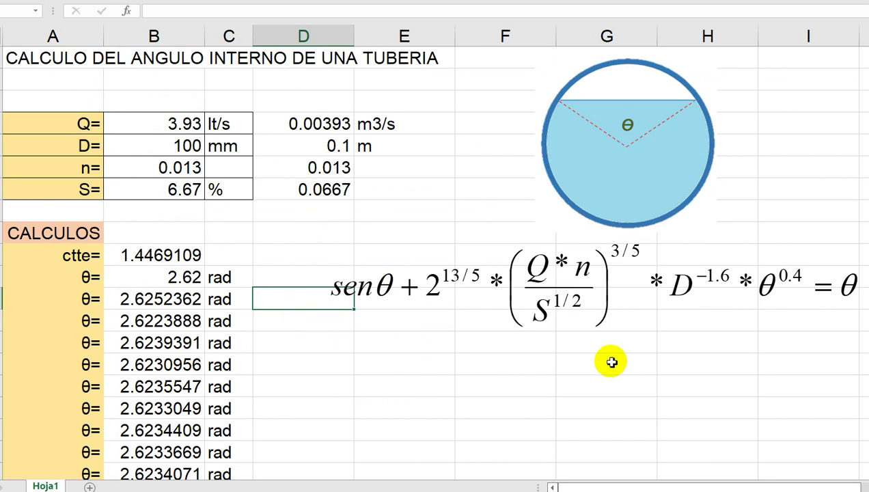
left_click(405, 381)
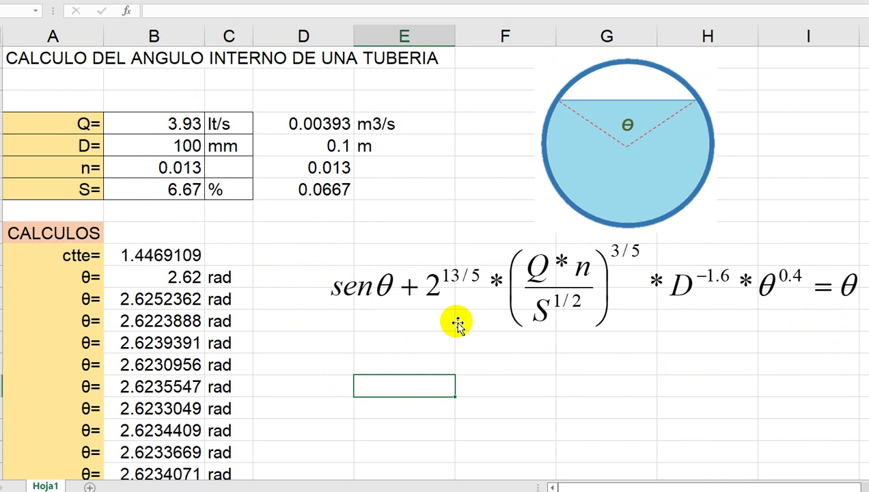
left_click(482, 373)
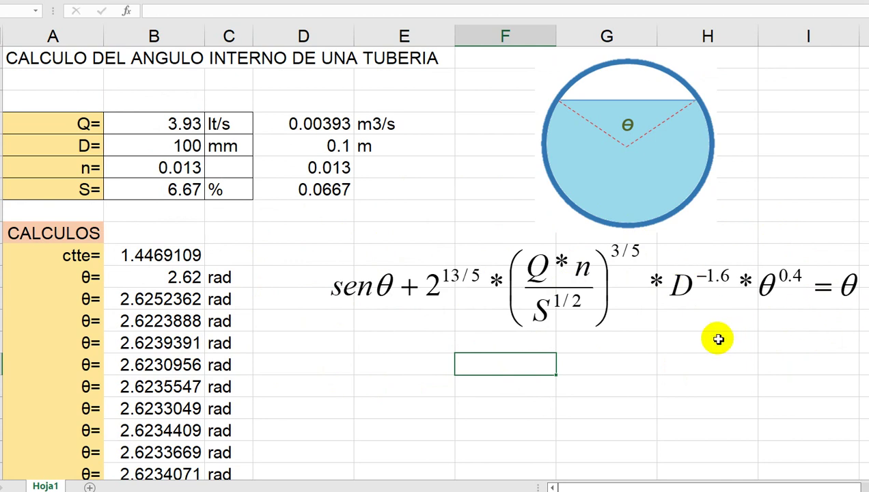
left_click(312, 354)
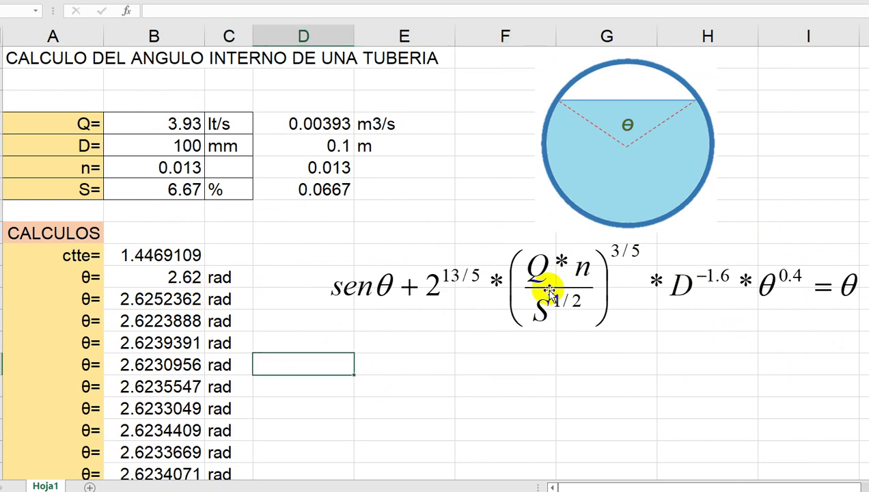
scroll(181, 356, "down", 1)
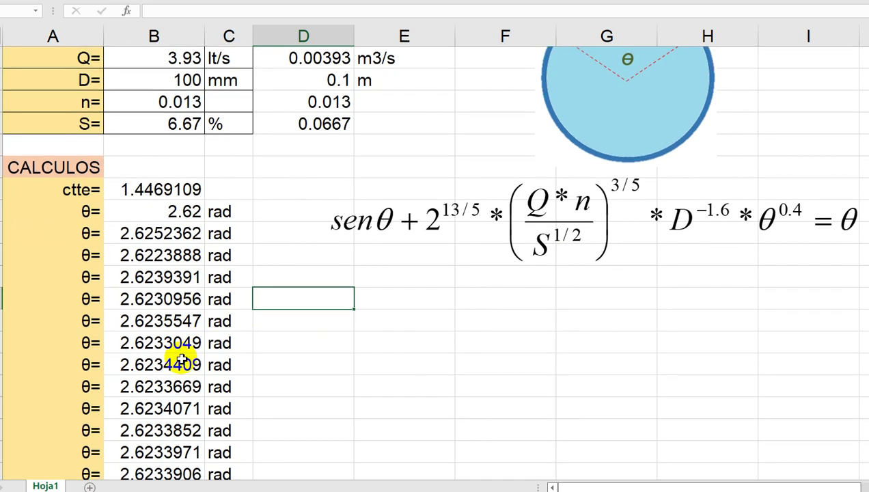
scroll(270, 394, "up", 1)
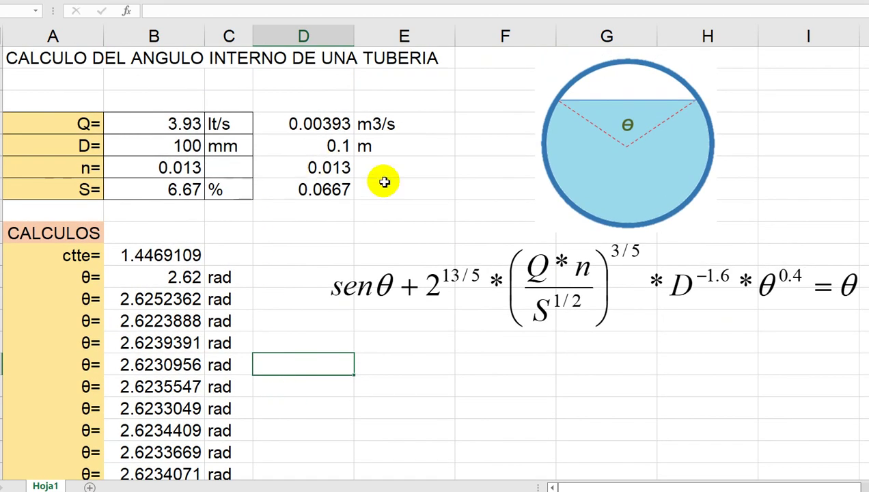
Set the flow Q in B4 to 4 lt/s and check the recalculated θ iterations
left_click(183, 123)
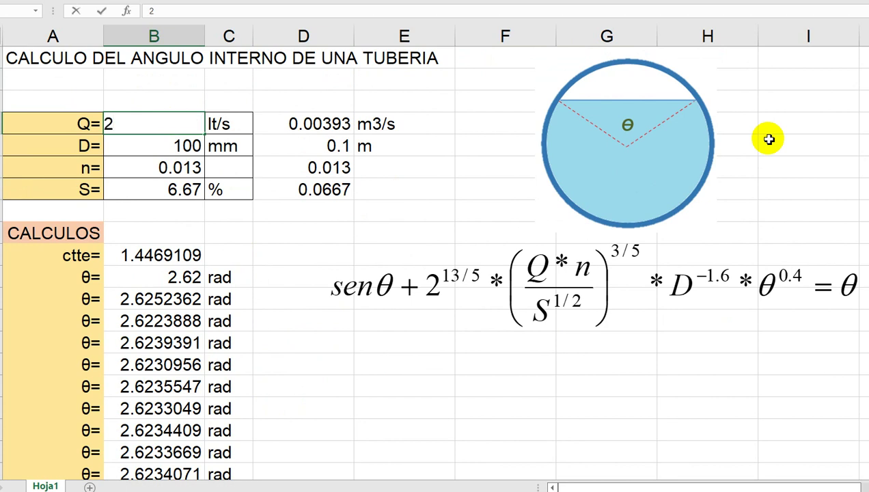
type("4")
key("Return")
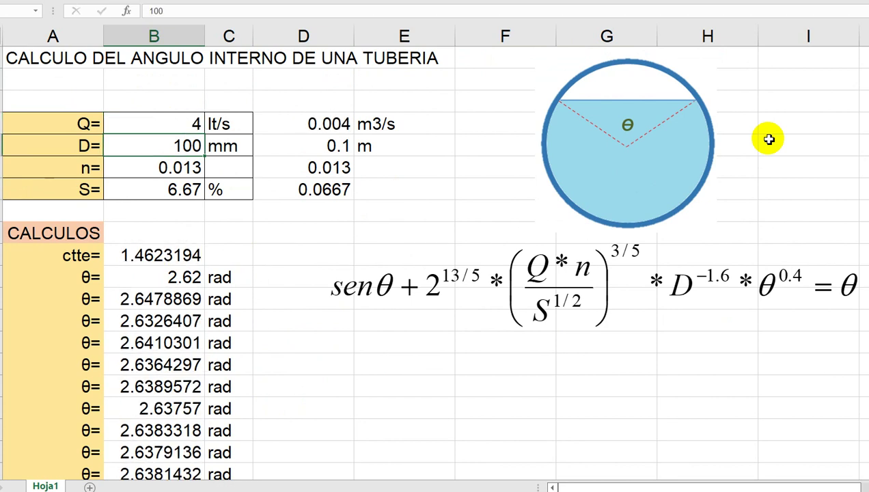
scroll(205, 369, "down", 8)
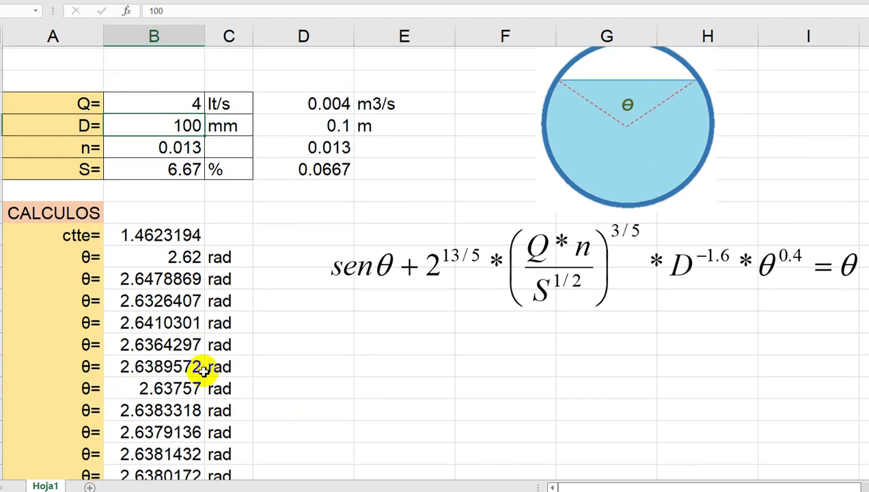
scroll(158, 300, "up", 8)
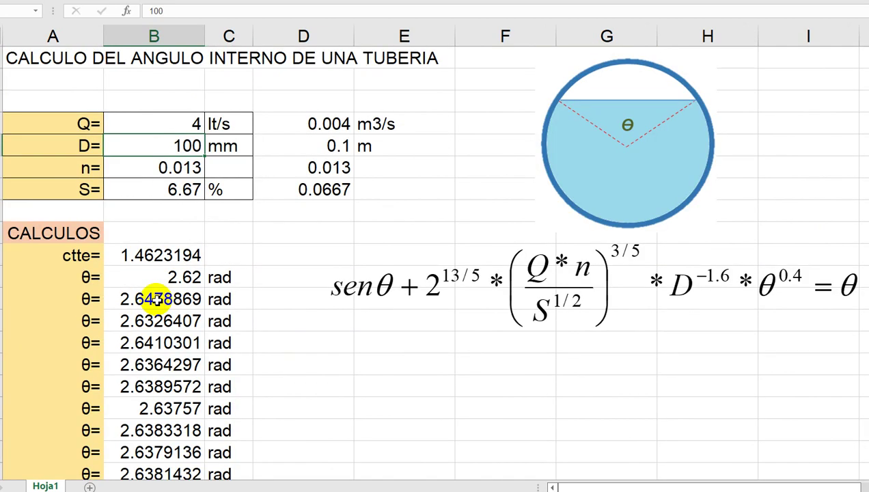
Change the flow Q to 6 lt/s and check the θ iterations down to the last row
left_click(192, 123)
type("6")
key("Return")
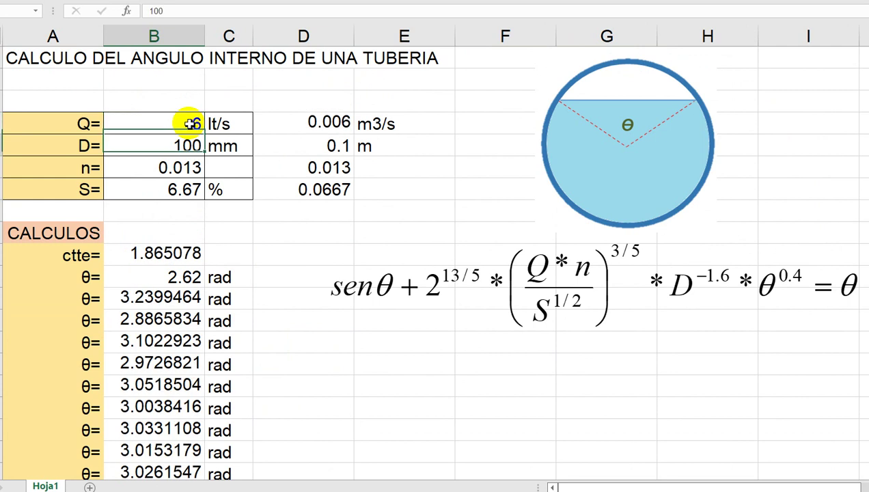
scroll(252, 184, "down", 8)
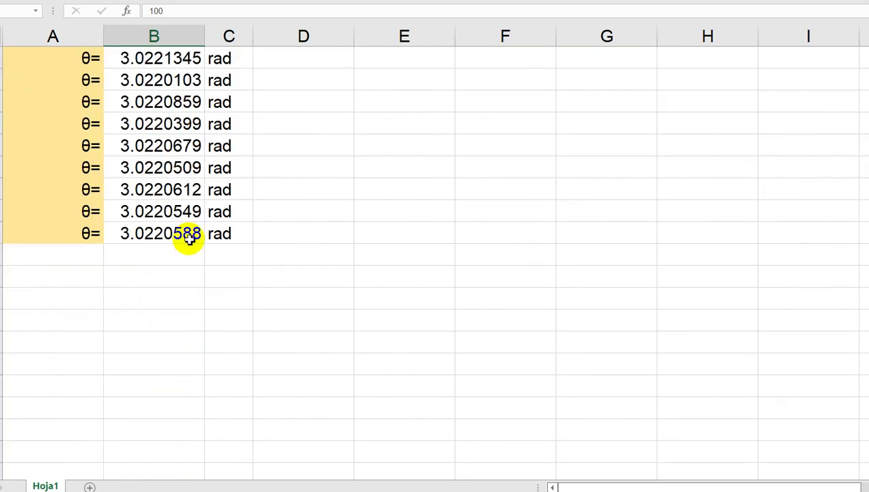
scroll(186, 236, "up", 8)
Raise the flow Q to 10 lt/s and check the convergence of the last θ iterations
left_click(185, 126)
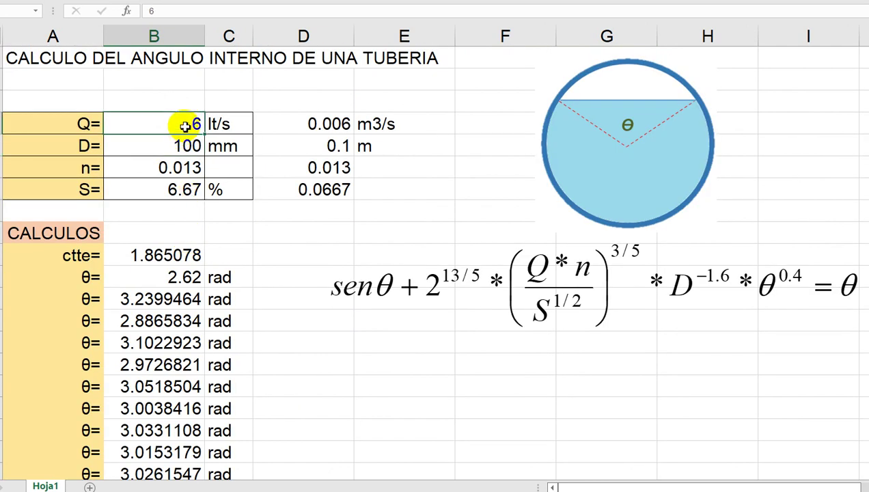
key("BackSpace")
type("10")
key("Return")
scroll(218, 219, "down", 8)
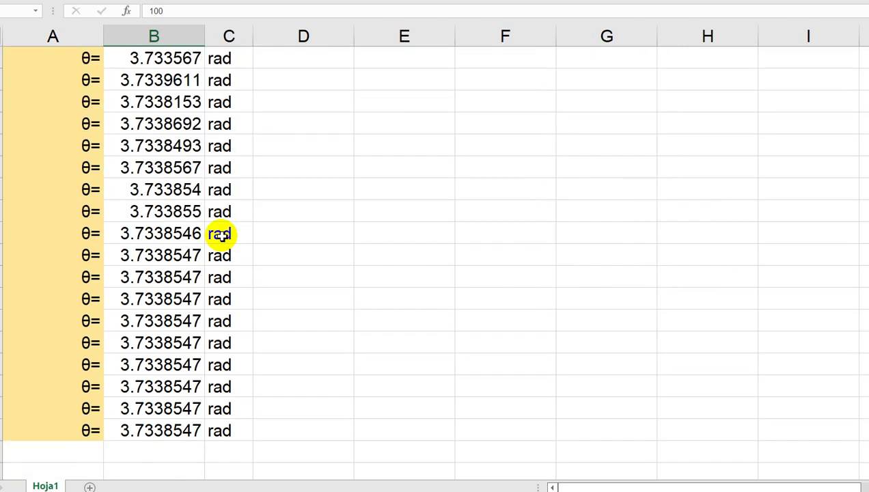
scroll(185, 343, "up", 6)
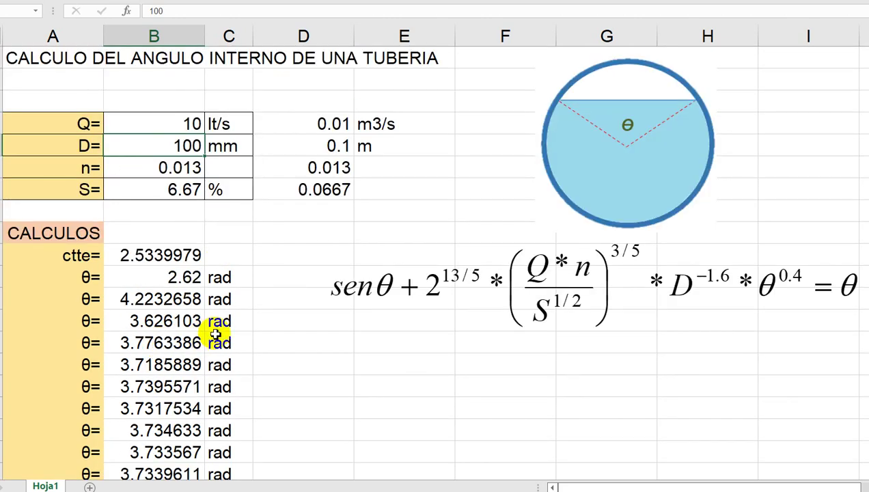
Set the slope S in B7 to 8 % and check the θ values at the end of the iterations
left_click(182, 192)
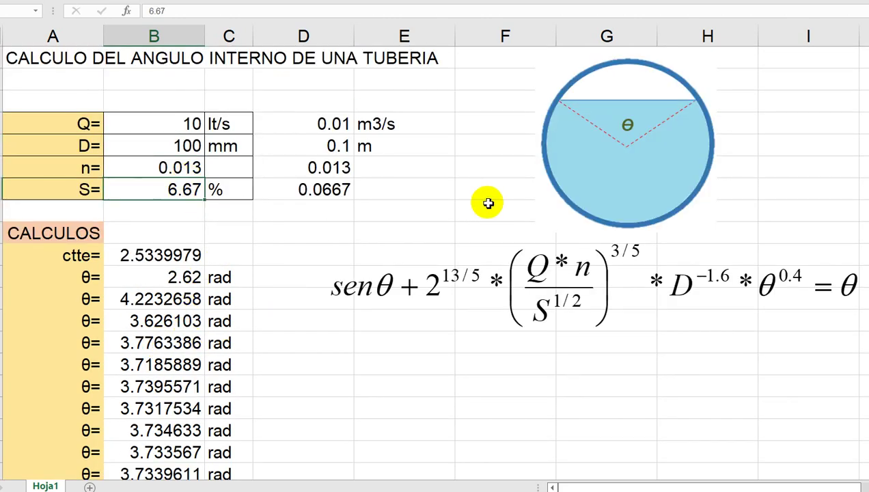
type("8")
key("Return")
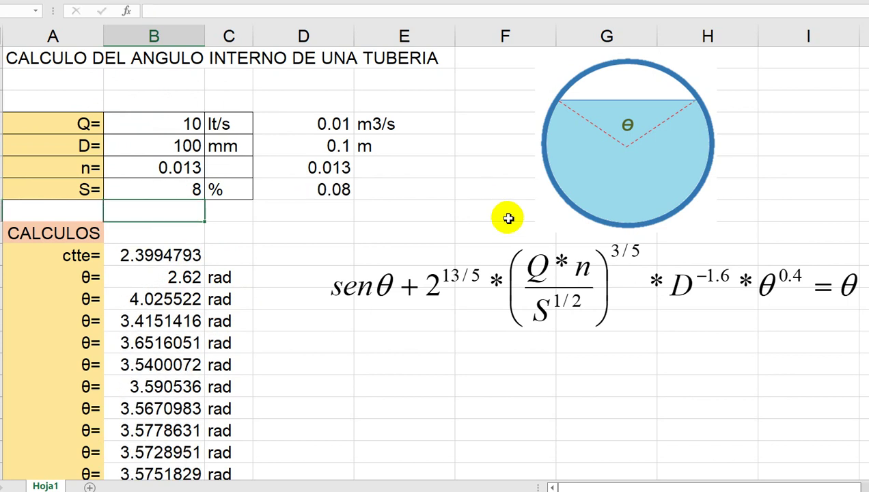
scroll(177, 380, "down", 5)
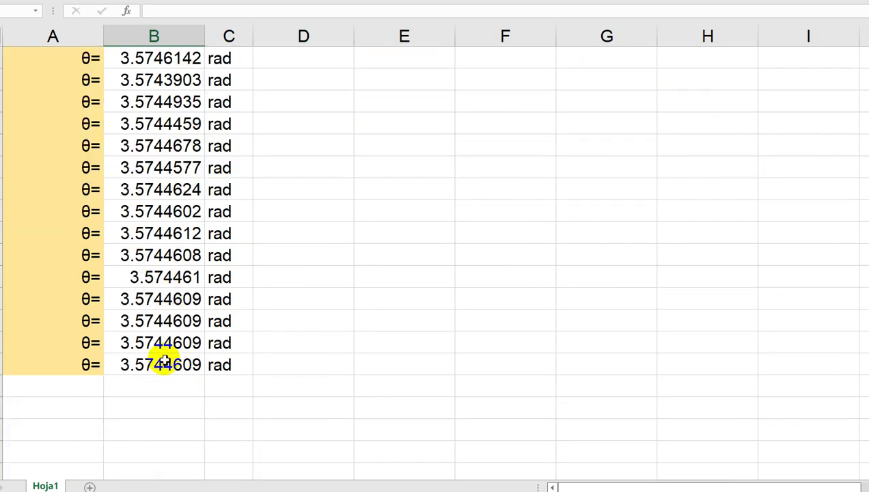
scroll(165, 363, "up", 5)
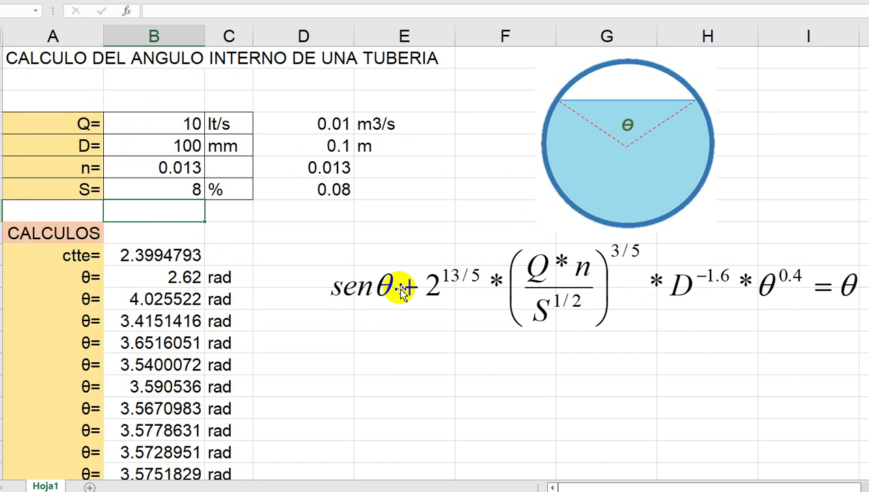
left_click(523, 491)
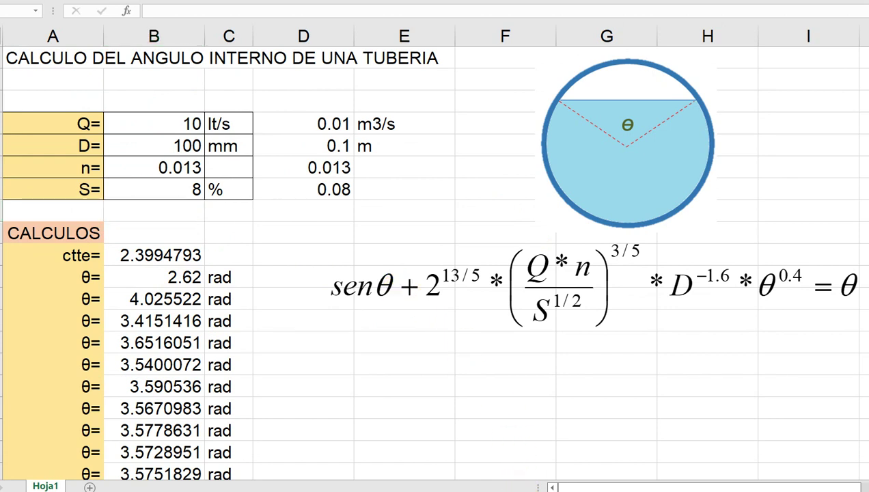